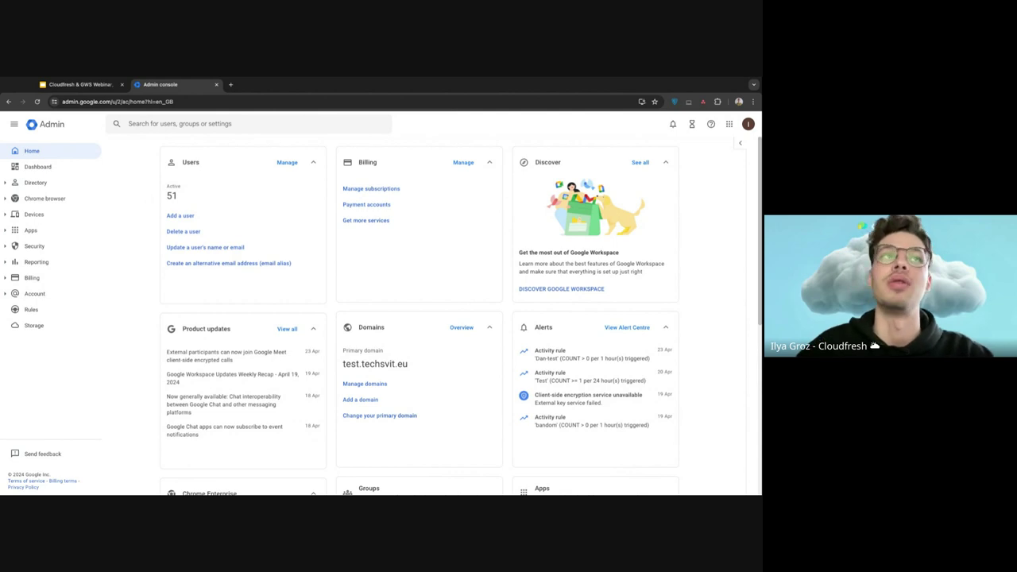
Step: Open the Security centre dashboard and look over its charts
{"action": "left_click", "coordinate": [8, 248]}
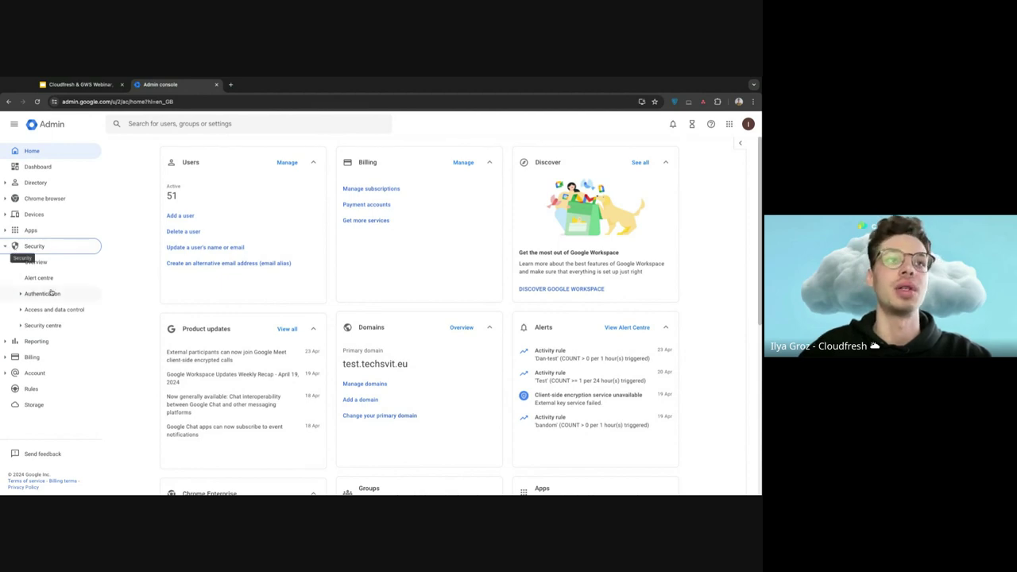
{"action": "left_click", "coordinate": [26, 326]}
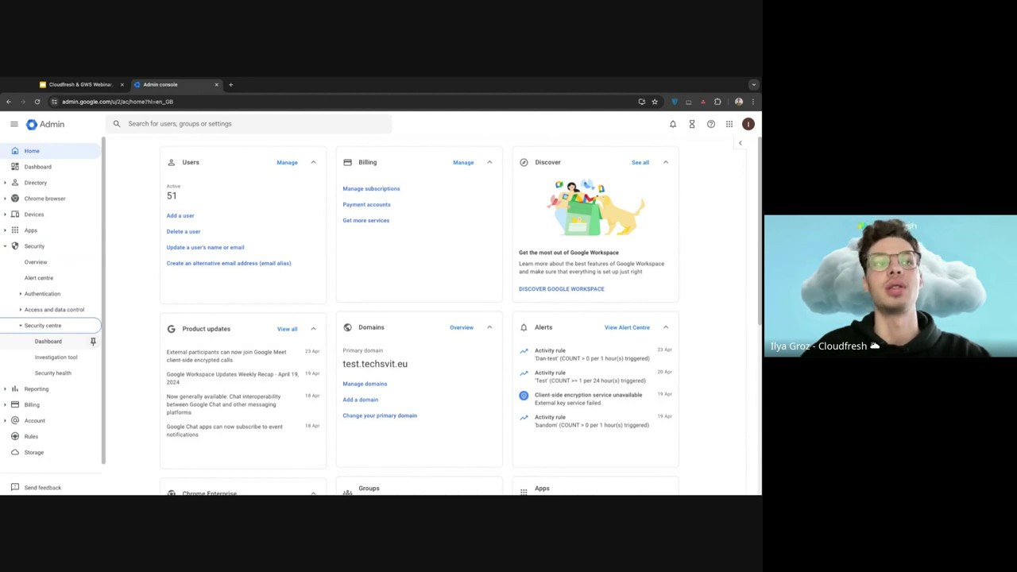
{"action": "left_click", "coordinate": [48, 340]}
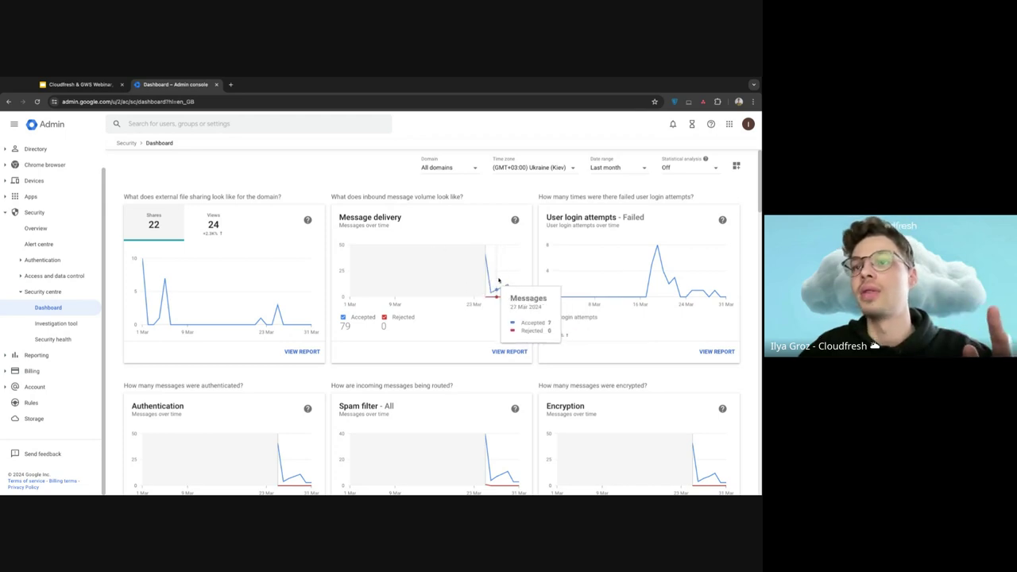
{"action": "scroll", "coordinate": [517, 332], "scroll_direction": "down", "scroll_amount": 1}
{"action": "scroll", "coordinate": [518, 332], "scroll_direction": "up", "scroll_amount": 1}
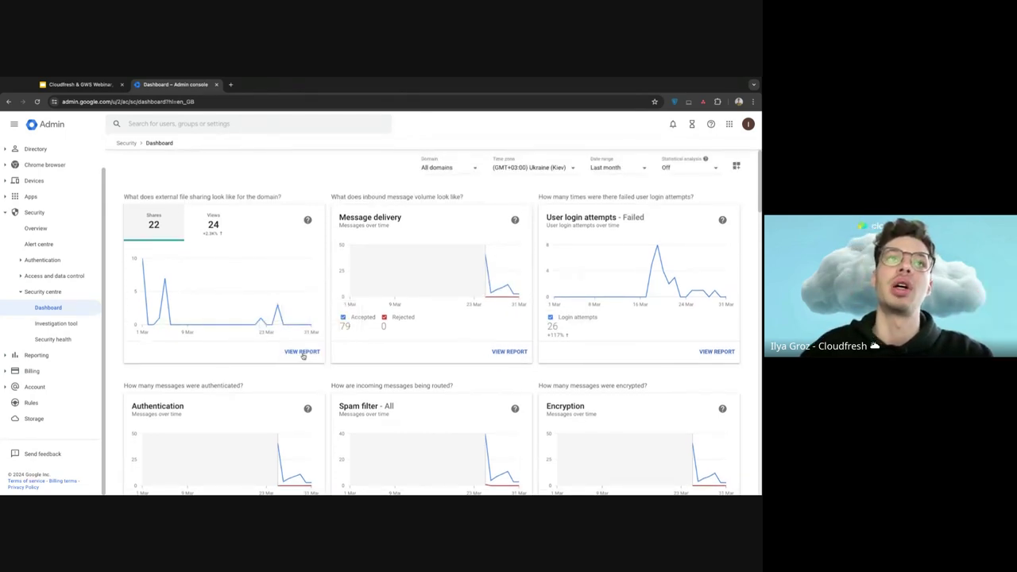
Step: In the external file sharing report, hide the Anyone with link series and filter the top viewed files to 1 March 2024
{"action": "left_click", "coordinate": [302, 352]}
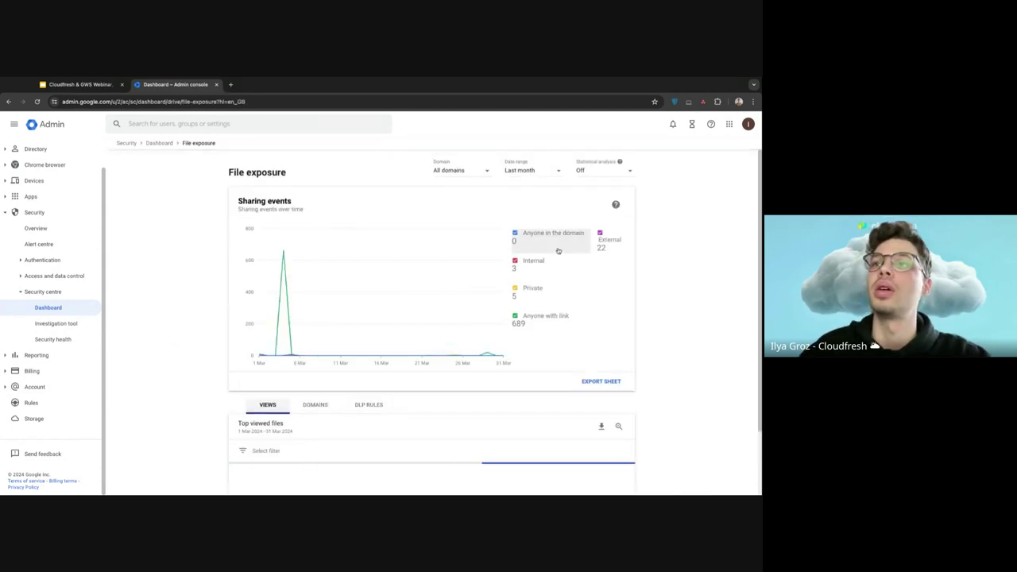
{"action": "left_click", "coordinate": [512, 322]}
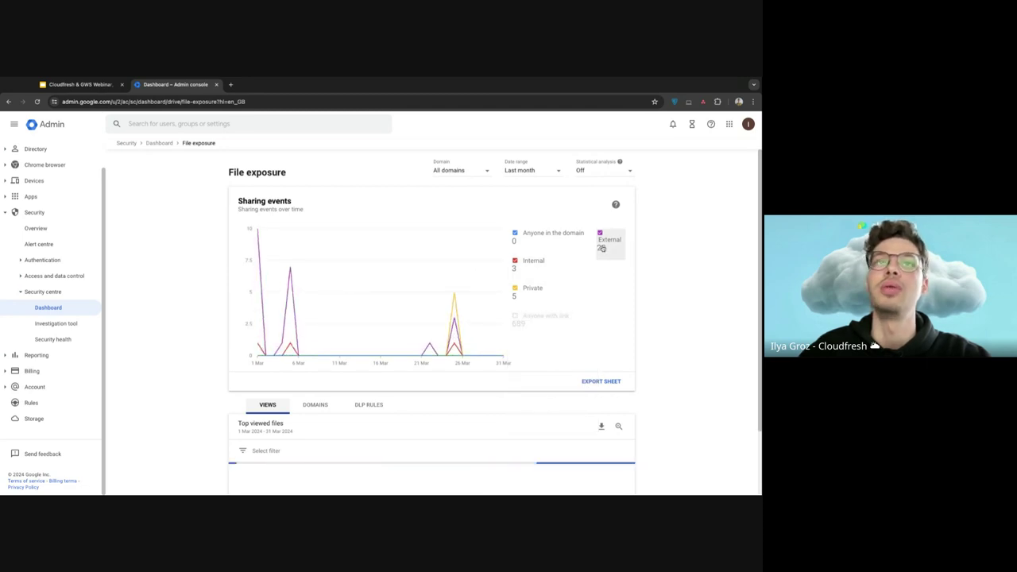
{"action": "mouse_move", "coordinate": [313, 278]}
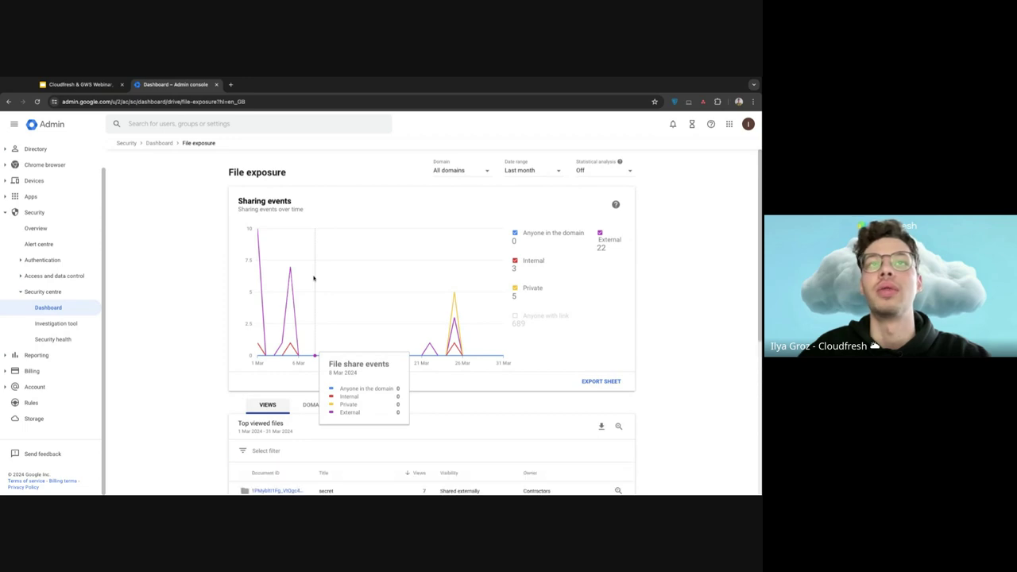
{"action": "mouse_move", "coordinate": [259, 239]}
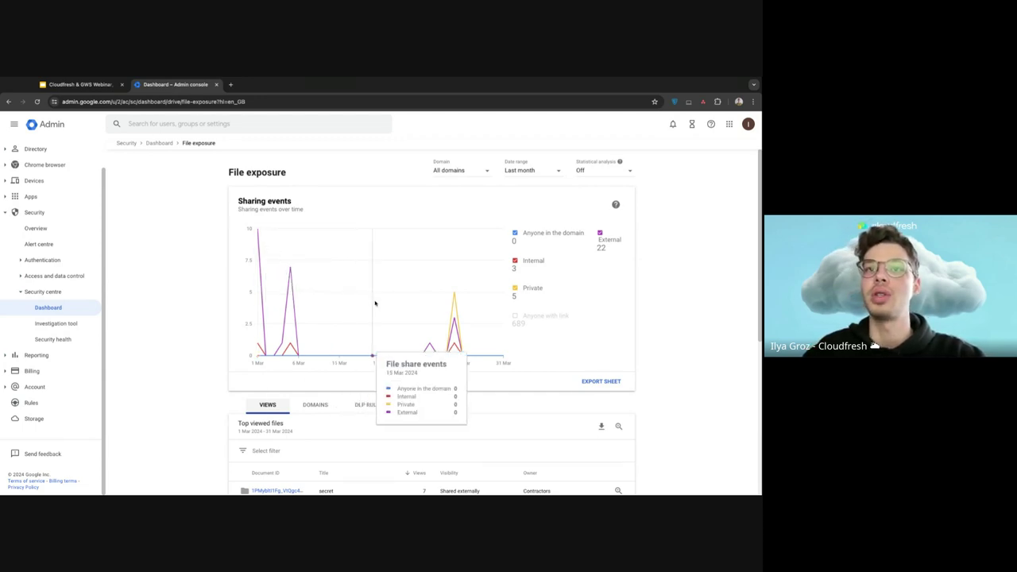
{"action": "left_click", "coordinate": [259, 263]}
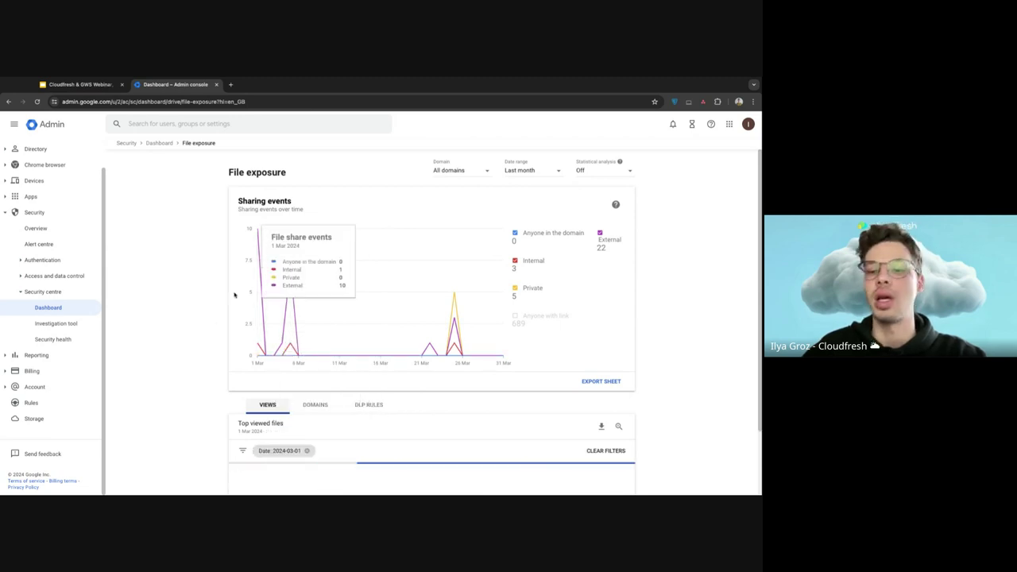
Step: Start an investigation of the externally shared file titled Document from the top viewed files list
{"action": "scroll", "coordinate": [213, 323], "scroll_direction": "down", "scroll_amount": 1}
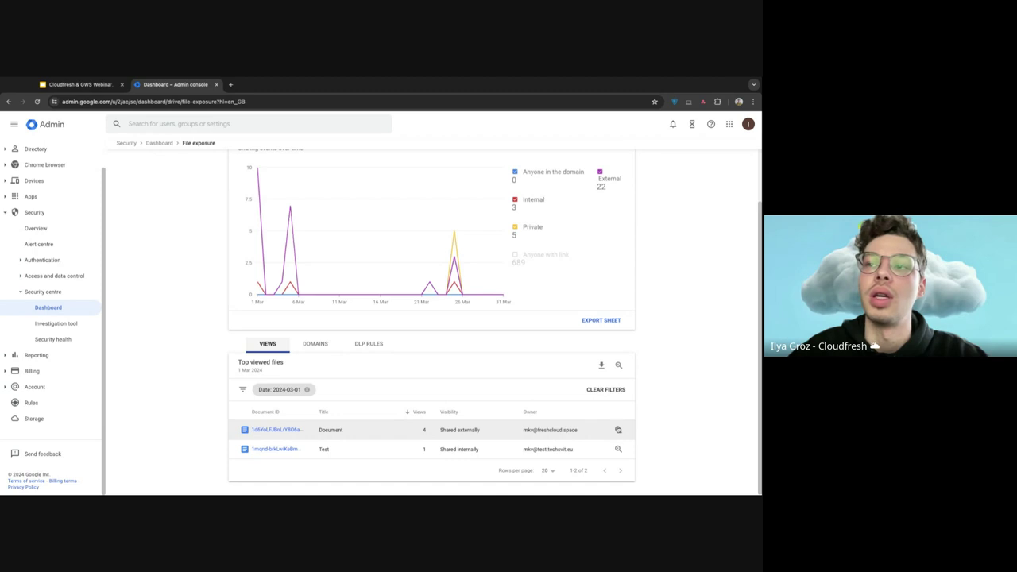
{"action": "left_click", "coordinate": [618, 430]}
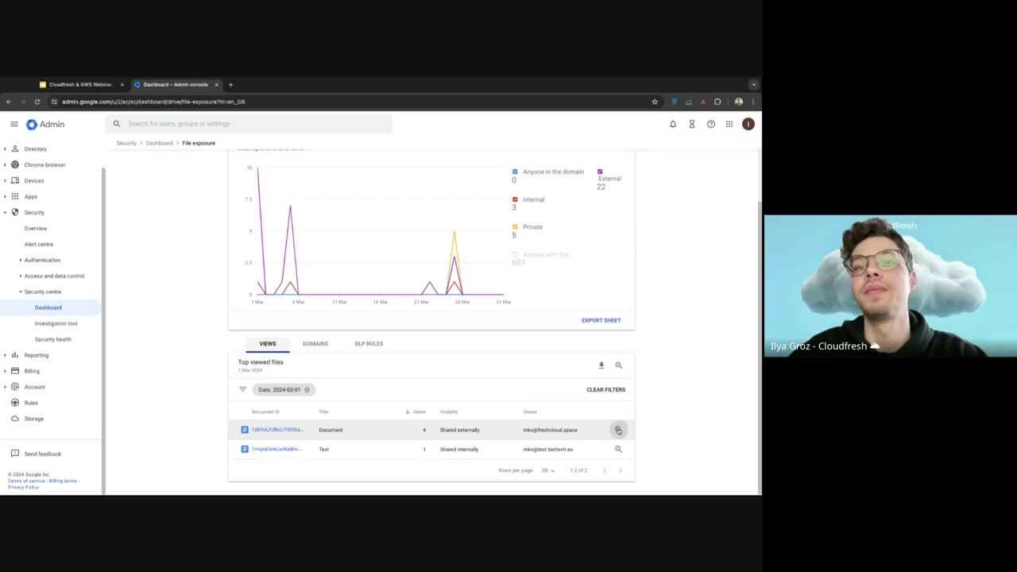
{"action": "left_click", "coordinate": [618, 430]}
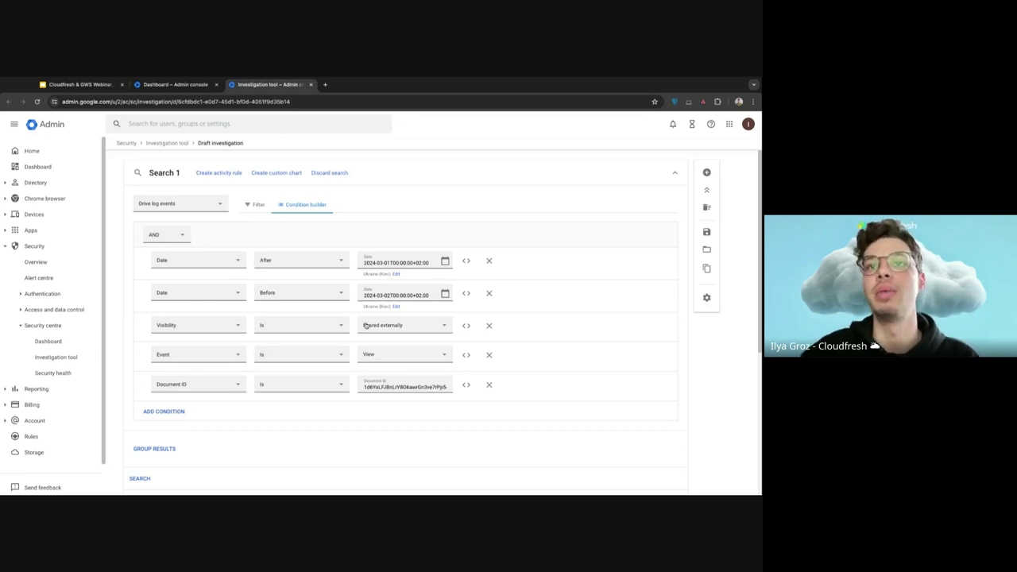
Step: Select all four view events of Document in the search results and audit the file permissions
{"action": "scroll", "coordinate": [369, 327], "scroll_direction": "down", "scroll_amount": 1}
{"action": "scroll", "coordinate": [368, 327], "scroll_direction": "down", "scroll_amount": 1}
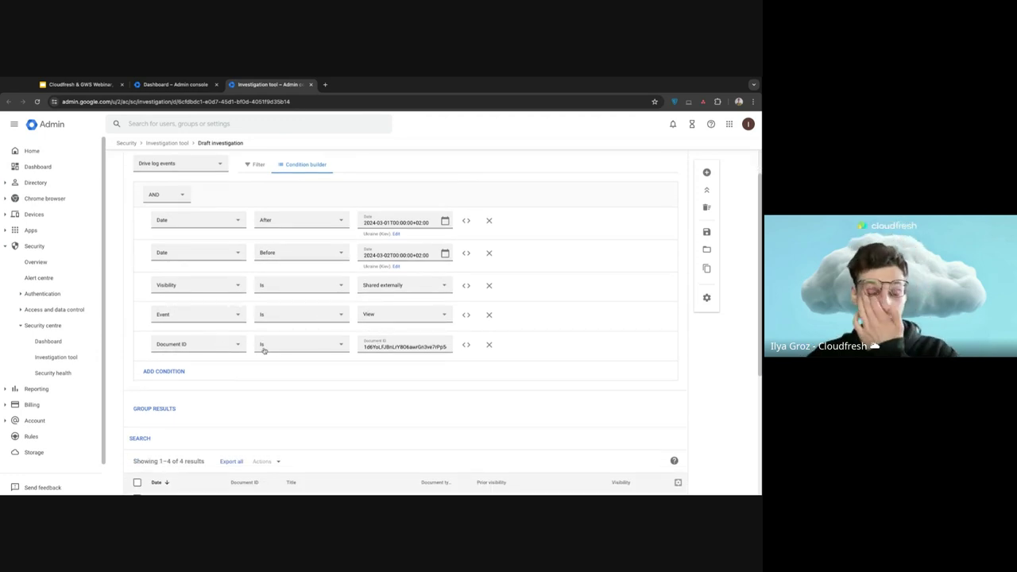
{"action": "scroll", "coordinate": [220, 383], "scroll_direction": "down", "scroll_amount": 3}
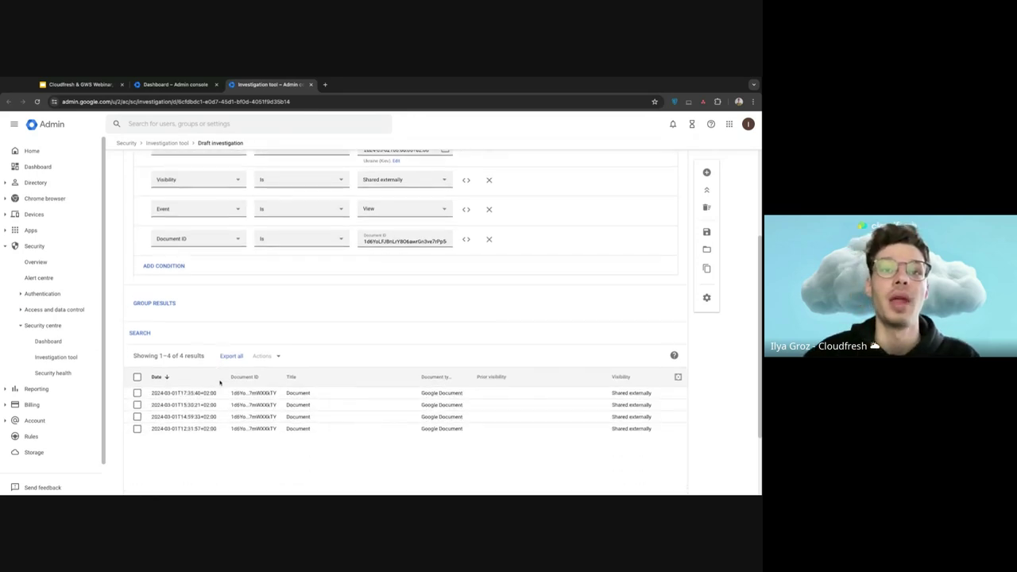
{"action": "left_click", "coordinate": [137, 391]}
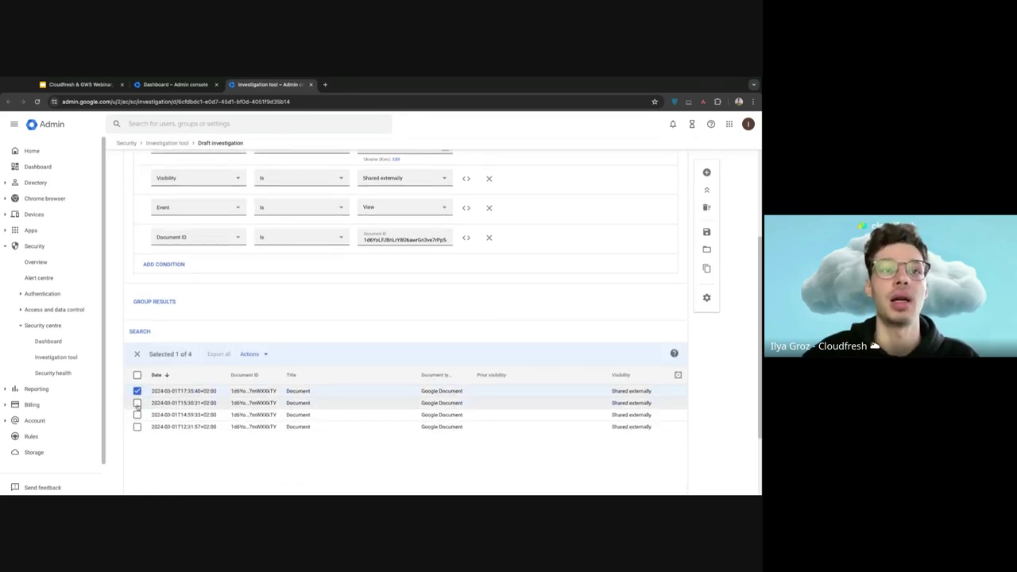
{"action": "left_click", "coordinate": [137, 403]}
{"action": "left_click", "coordinate": [137, 415]}
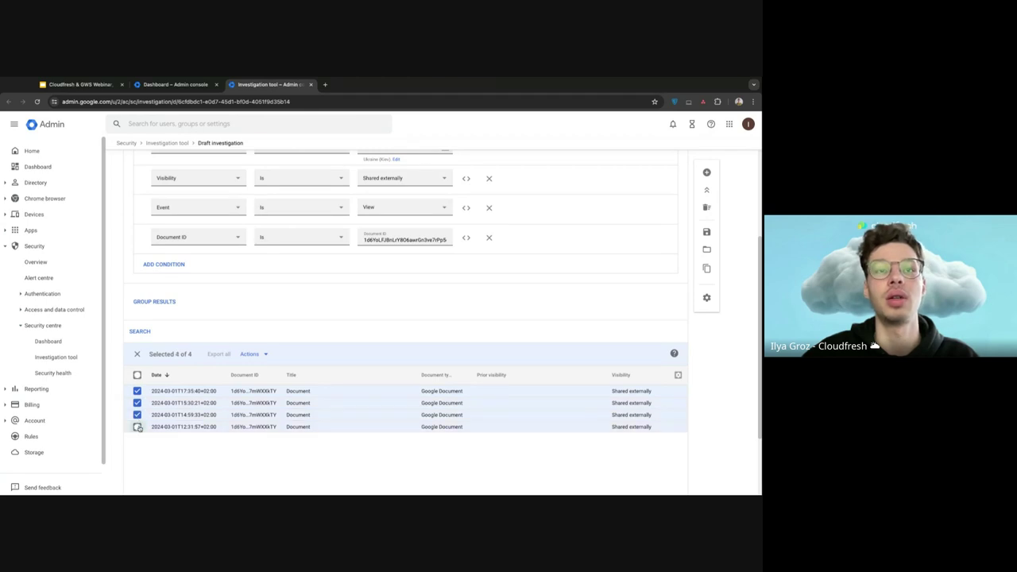
{"action": "left_click", "coordinate": [136, 427]}
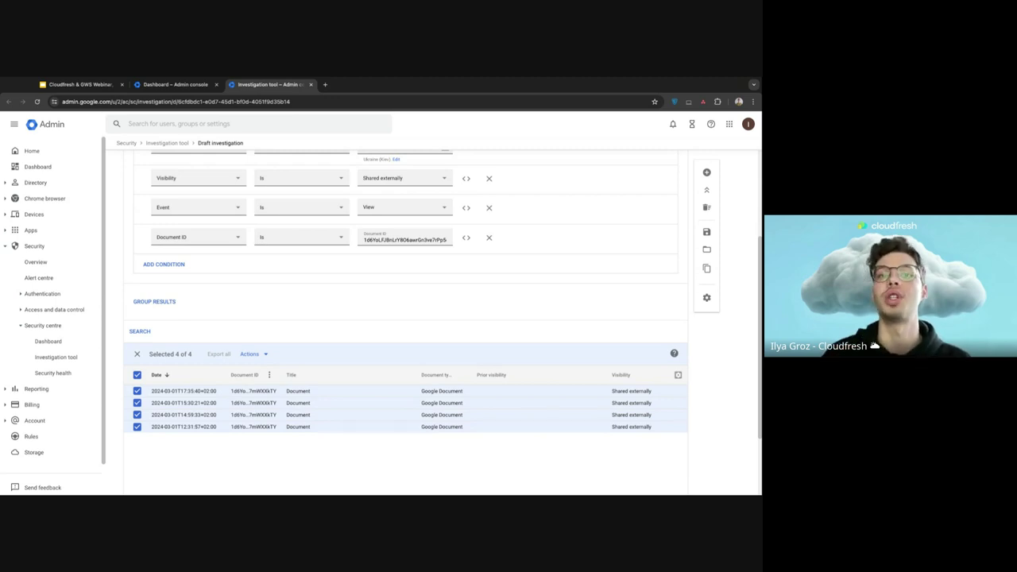
{"action": "left_click", "coordinate": [259, 354]}
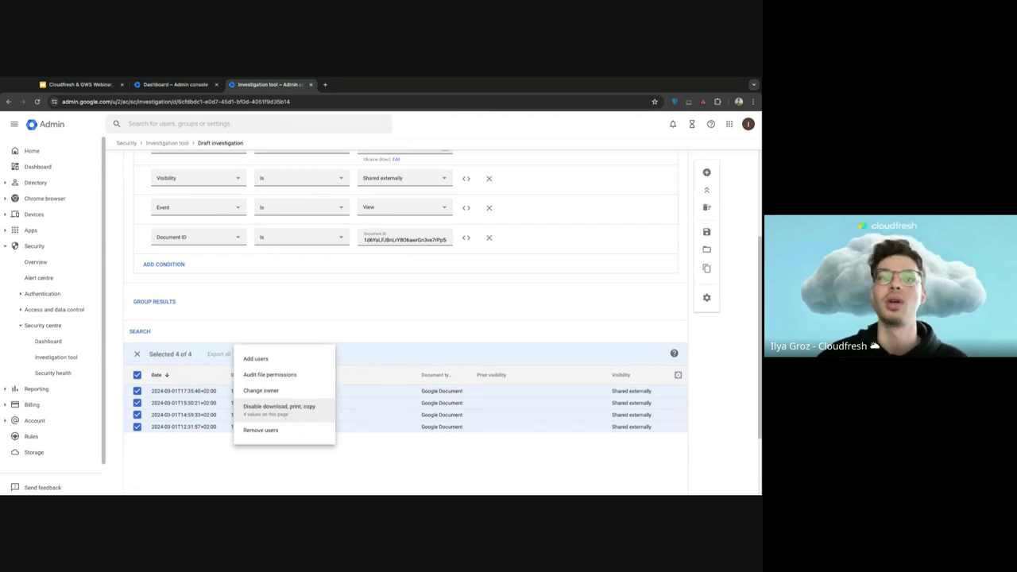
{"action": "left_click", "coordinate": [289, 383]}
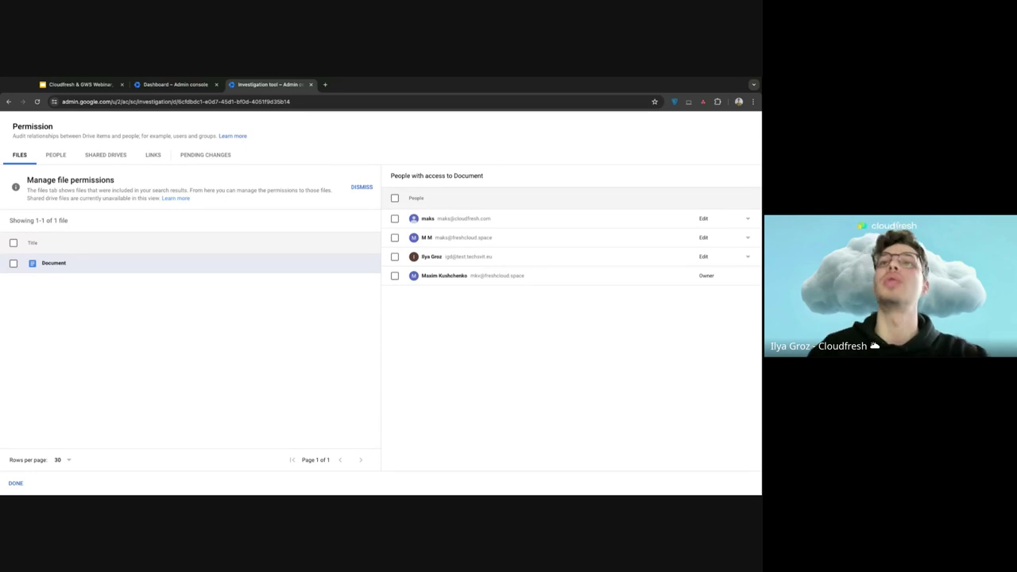
Step: Review which files each listed person can access and which access levels are available for Document
{"action": "left_click", "coordinate": [57, 159]}
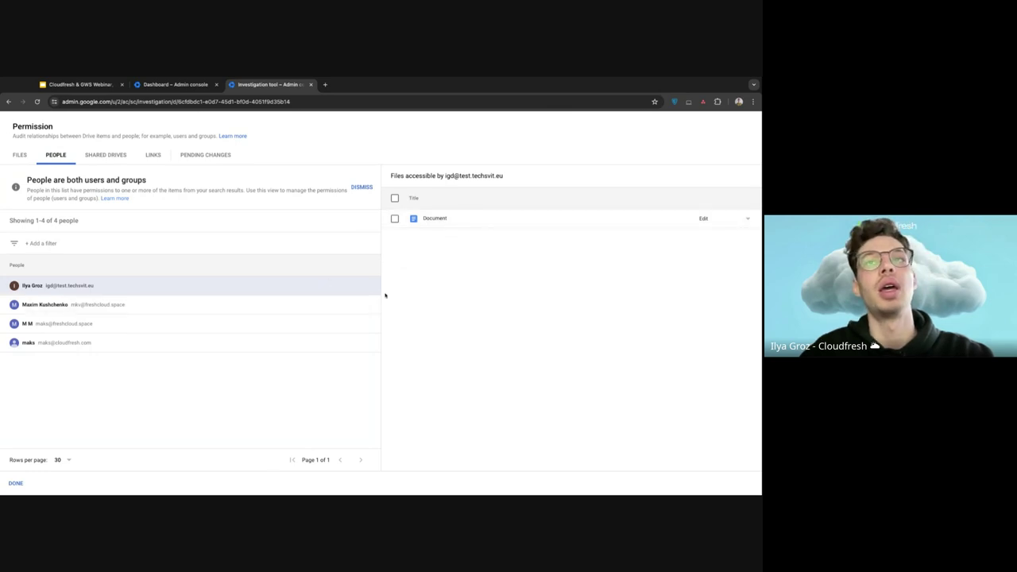
{"action": "left_click", "coordinate": [716, 222]}
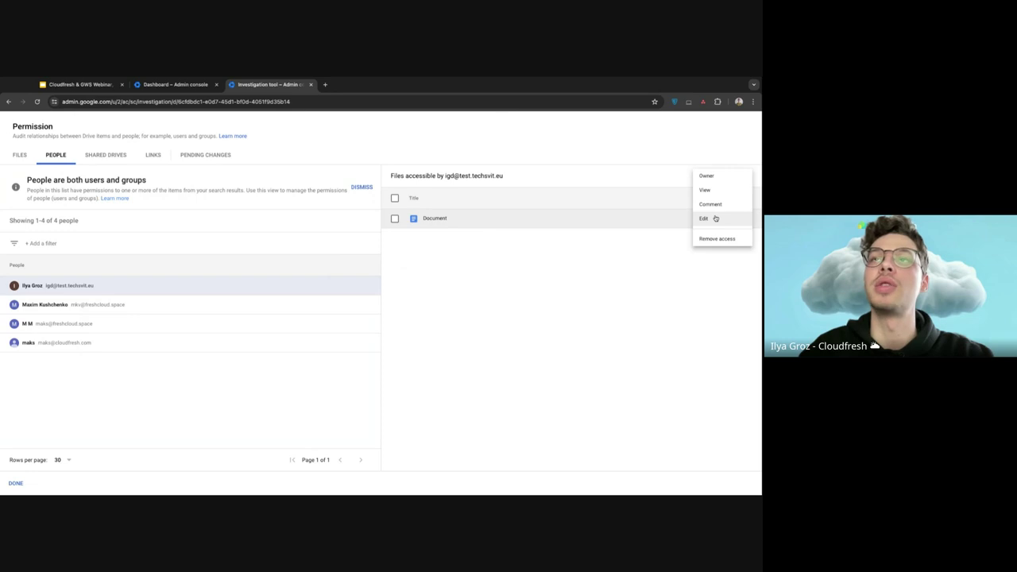
{"action": "left_click", "coordinate": [453, 269]}
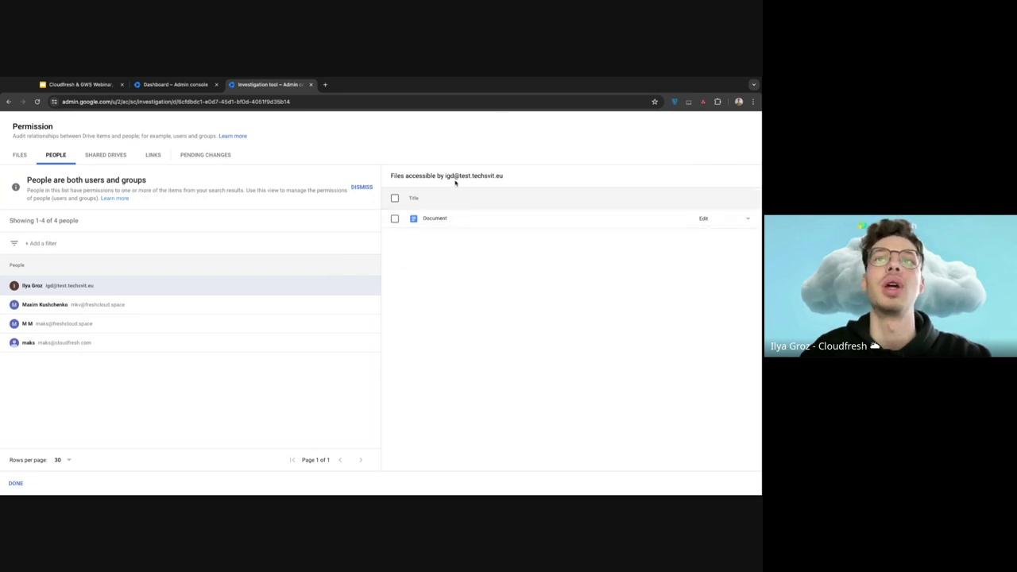
{"action": "left_click", "coordinate": [72, 304]}
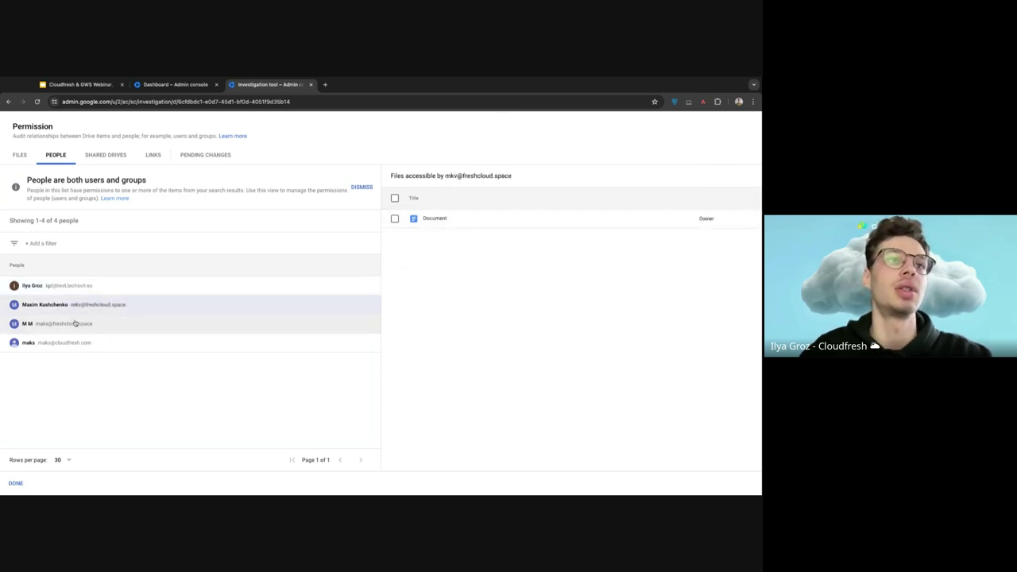
{"action": "left_click", "coordinate": [76, 324]}
{"action": "left_click", "coordinate": [84, 342]}
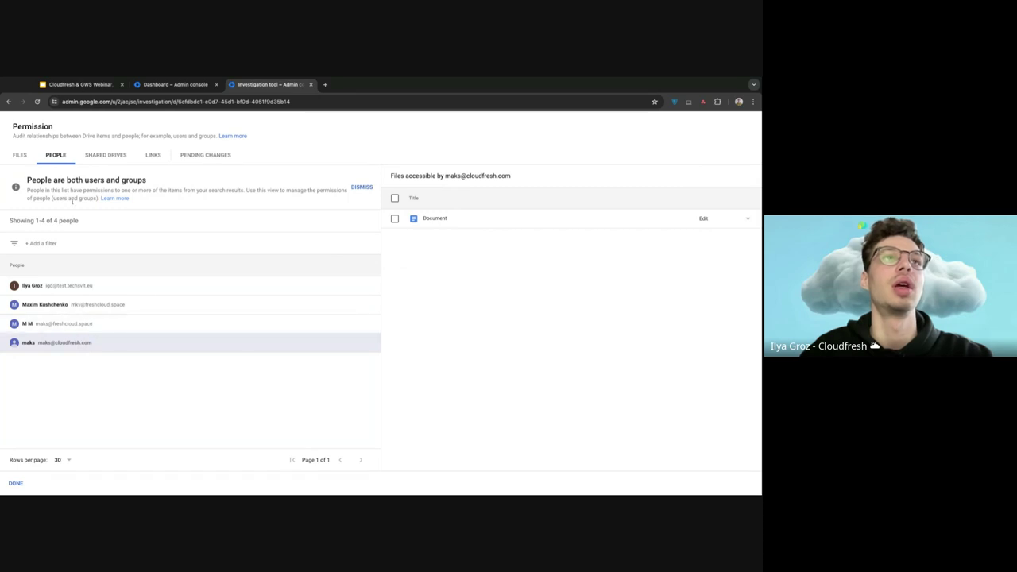
Step: Apply Remove access on Document to everyone except the test.techsvit.eu user and save the permission changes
{"action": "left_click", "coordinate": [21, 158]}
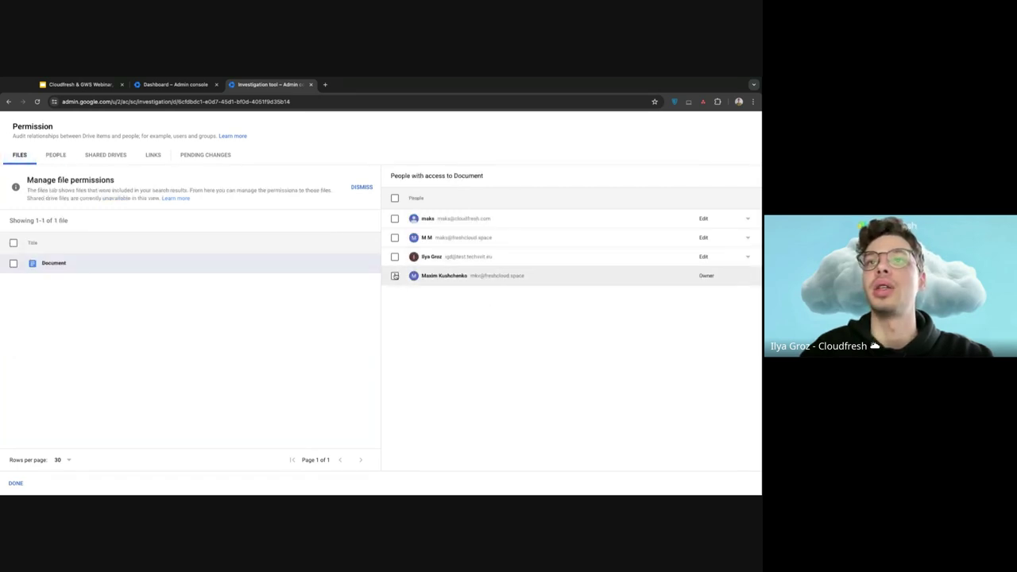
{"action": "left_click", "coordinate": [395, 238]}
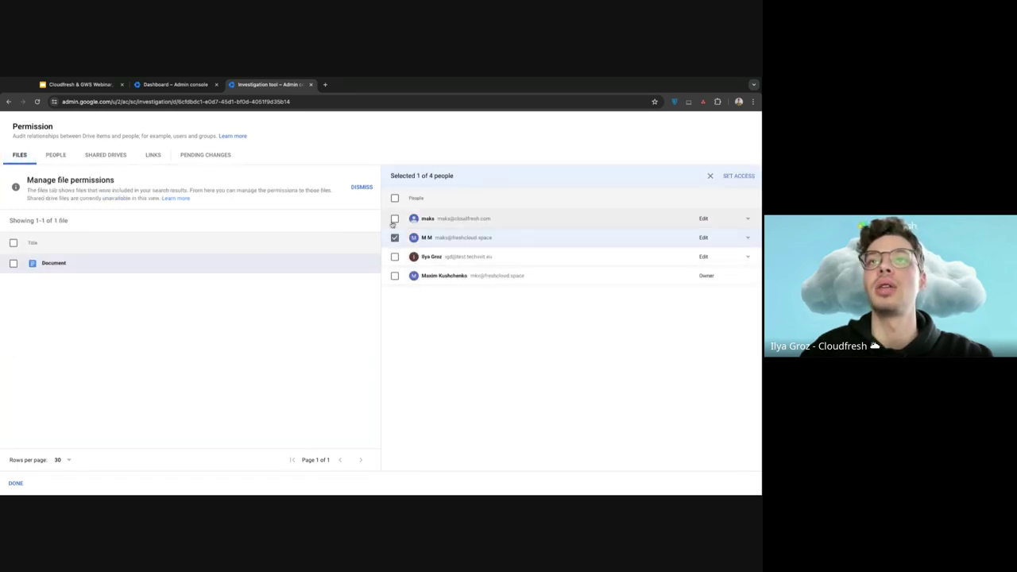
{"action": "left_click", "coordinate": [394, 219]}
{"action": "left_click", "coordinate": [394, 276]}
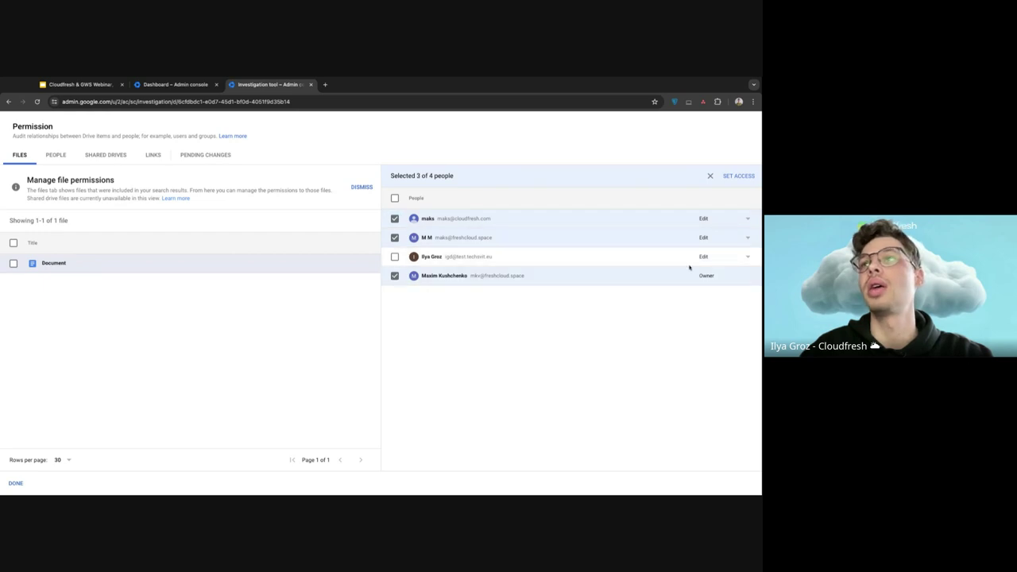
{"action": "left_click", "coordinate": [734, 176]}
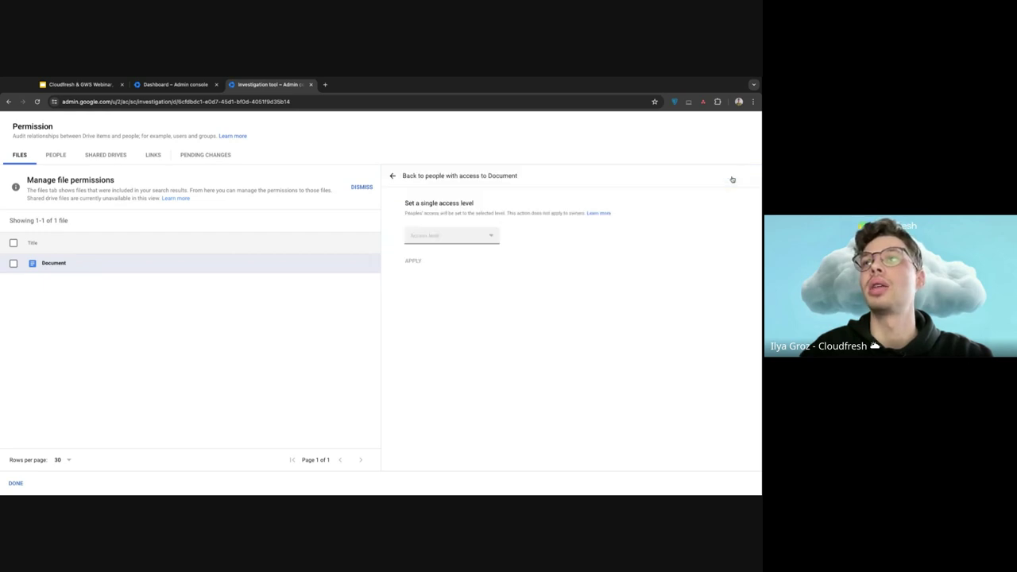
{"action": "left_click", "coordinate": [445, 236]}
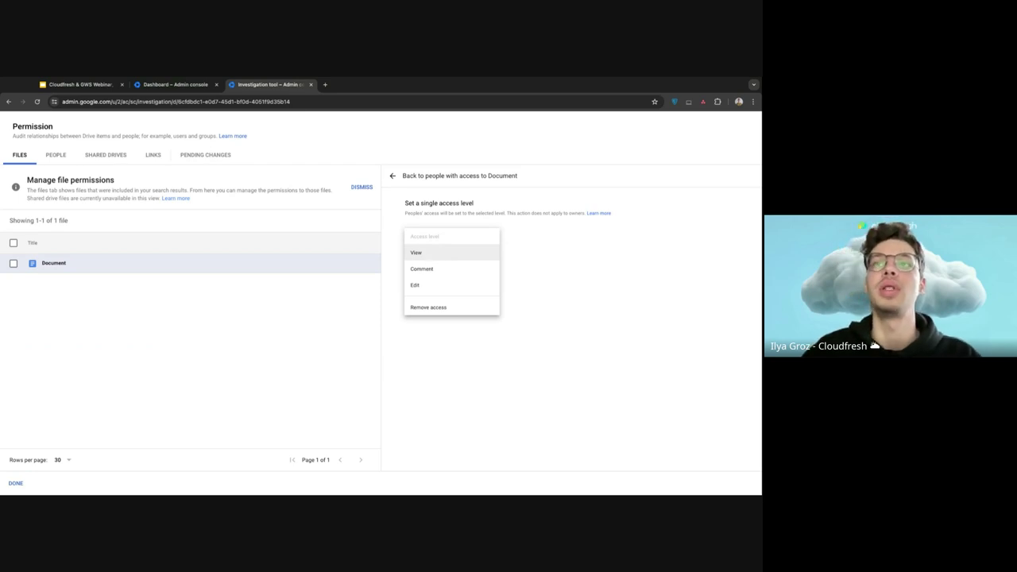
{"action": "left_click", "coordinate": [427, 311]}
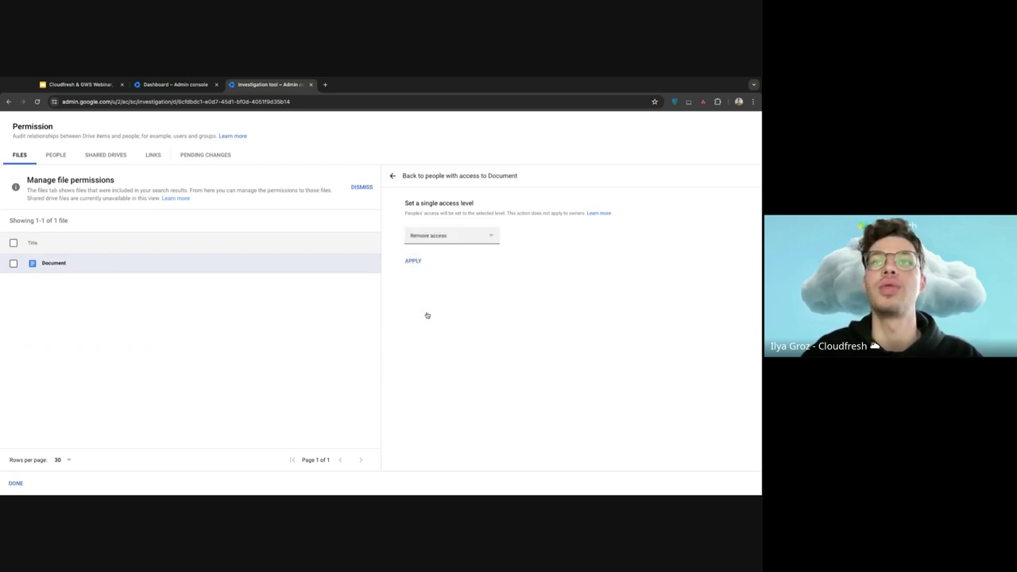
{"action": "left_click", "coordinate": [413, 261]}
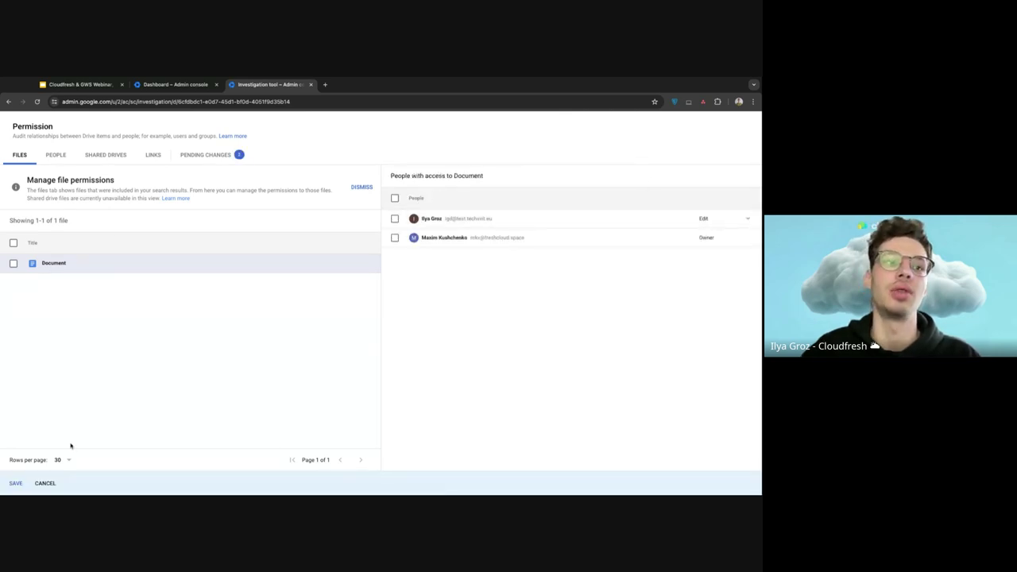
{"action": "left_click", "coordinate": [15, 483]}
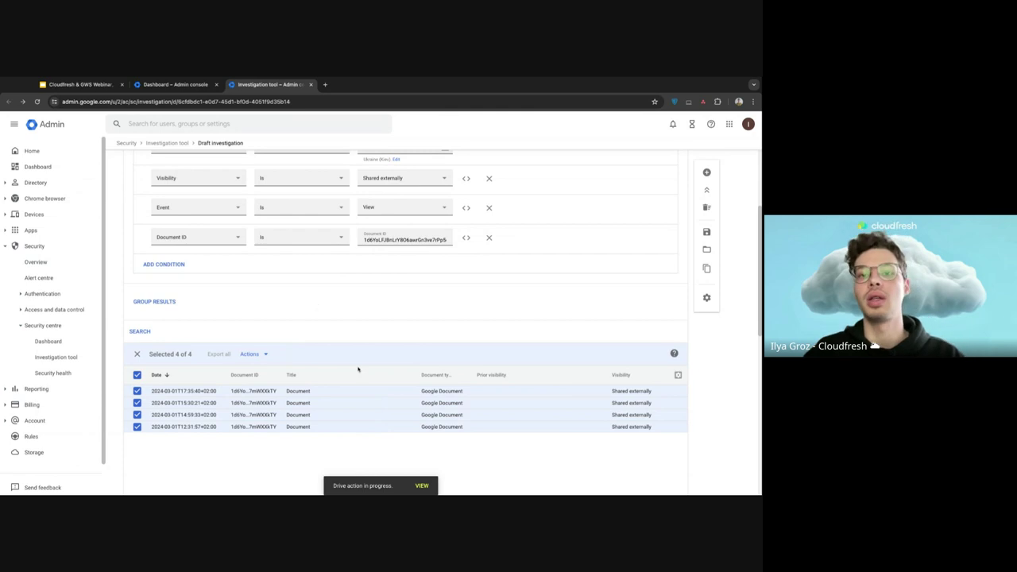
Step: Check the Drive action results for the permission changes on Document
{"action": "scroll", "coordinate": [411, 465], "scroll_direction": "down", "scroll_amount": 2}
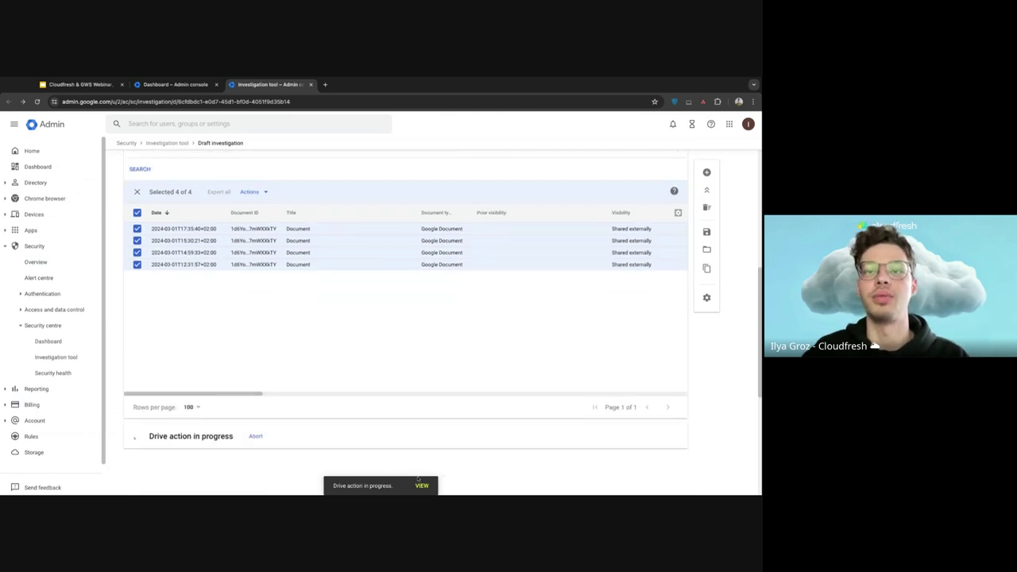
{"action": "scroll", "coordinate": [422, 450], "scroll_direction": "down", "scroll_amount": 1}
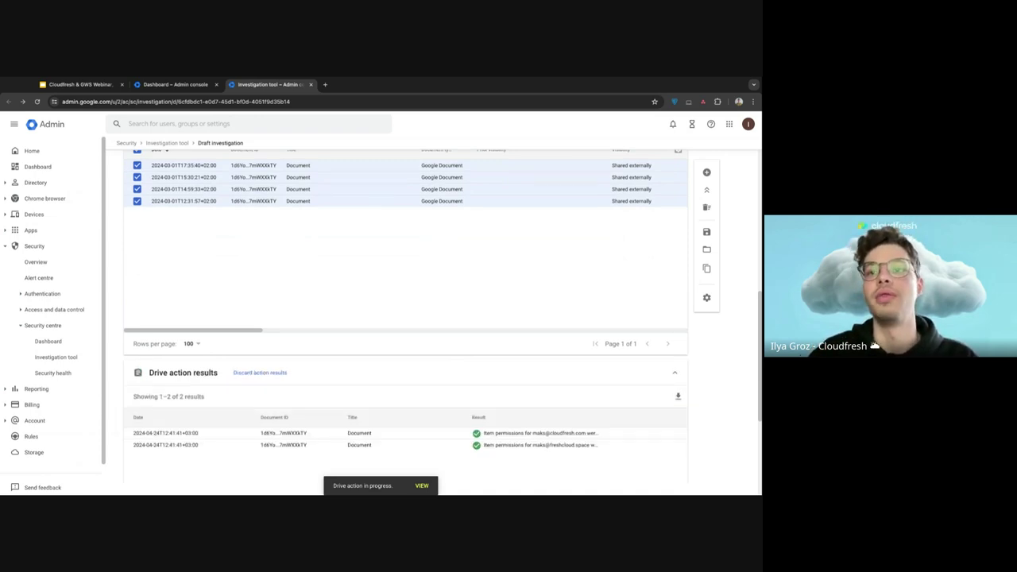
{"action": "scroll", "coordinate": [497, 392], "scroll_direction": "down", "scroll_amount": 1}
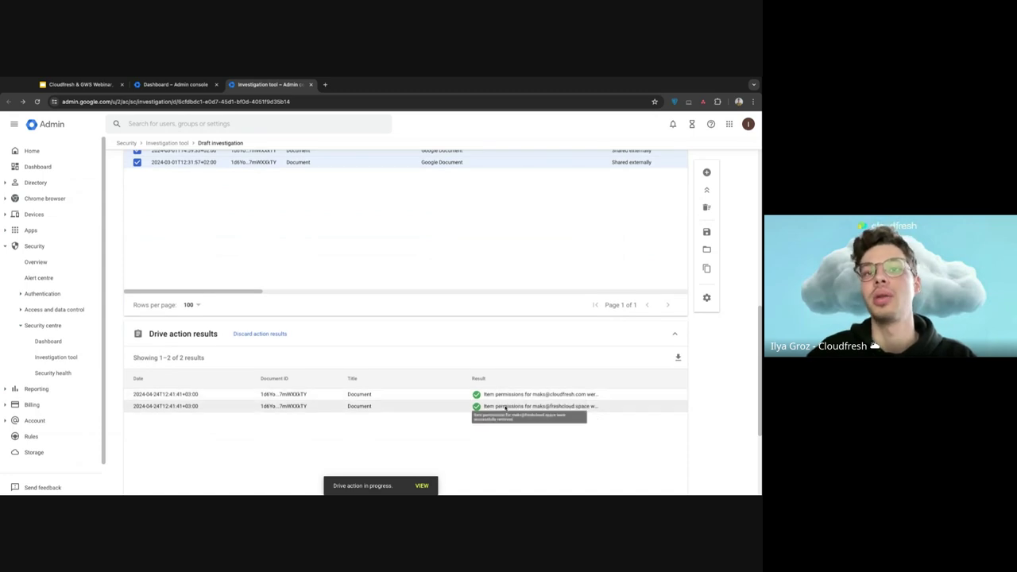
Step: Start an activity rule from Search 1, name it "External share of sens. information" with no description, and proceed to its conditions
{"action": "scroll", "coordinate": [382, 315], "scroll_direction": "up", "scroll_amount": 10}
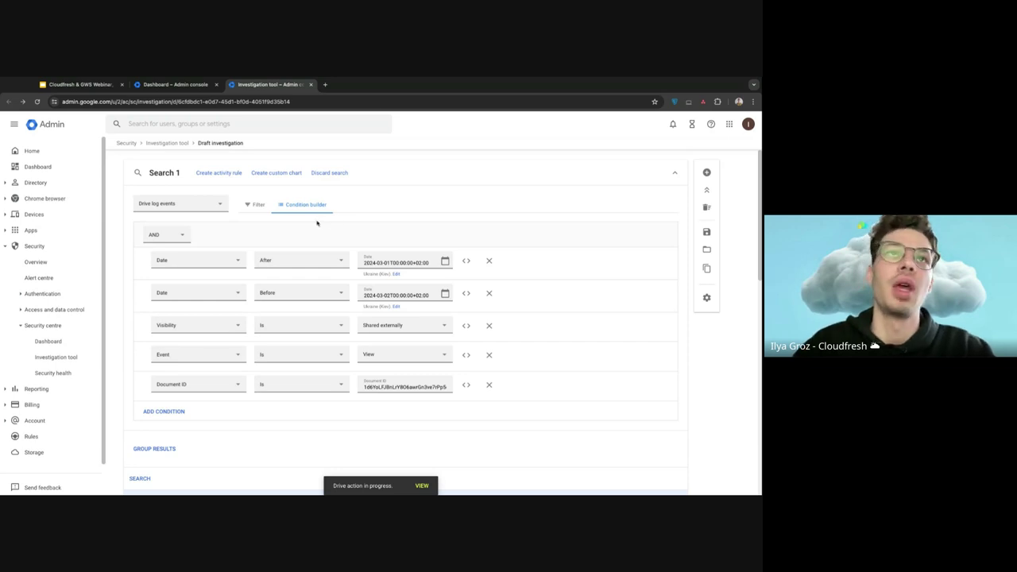
{"action": "left_click", "coordinate": [219, 174]}
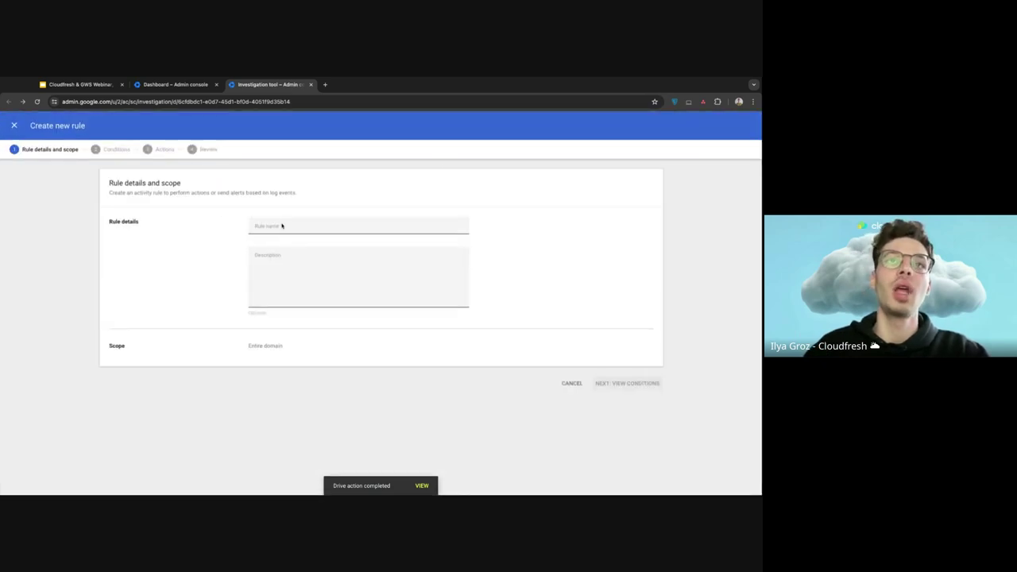
{"action": "left_click", "coordinate": [281, 226]}
{"action": "type", "text": "T"}
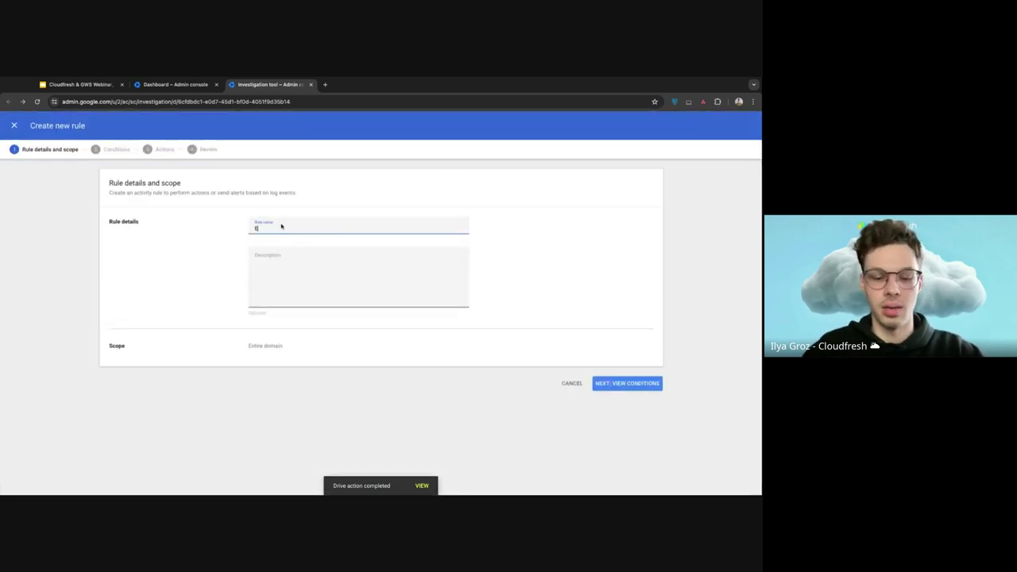
{"action": "type", "text": "xternal"}
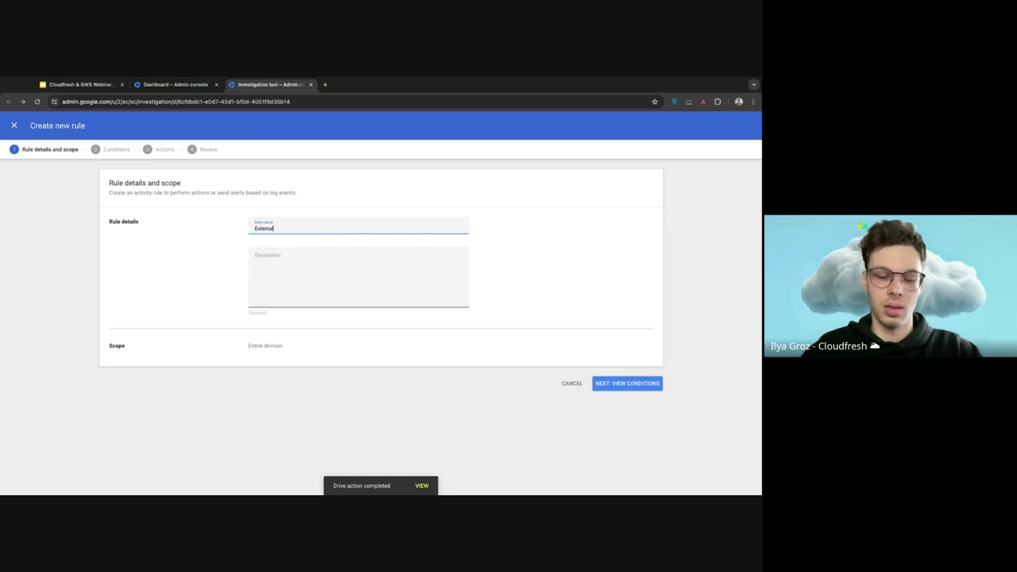
{"action": "type", "text": " share of s"}
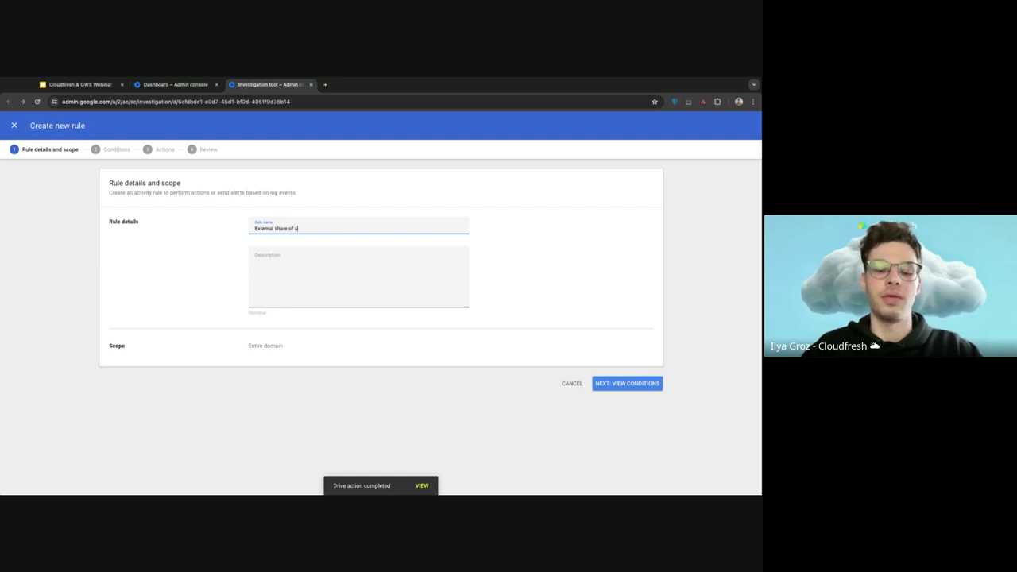
{"action": "type", "text": "ers. "}
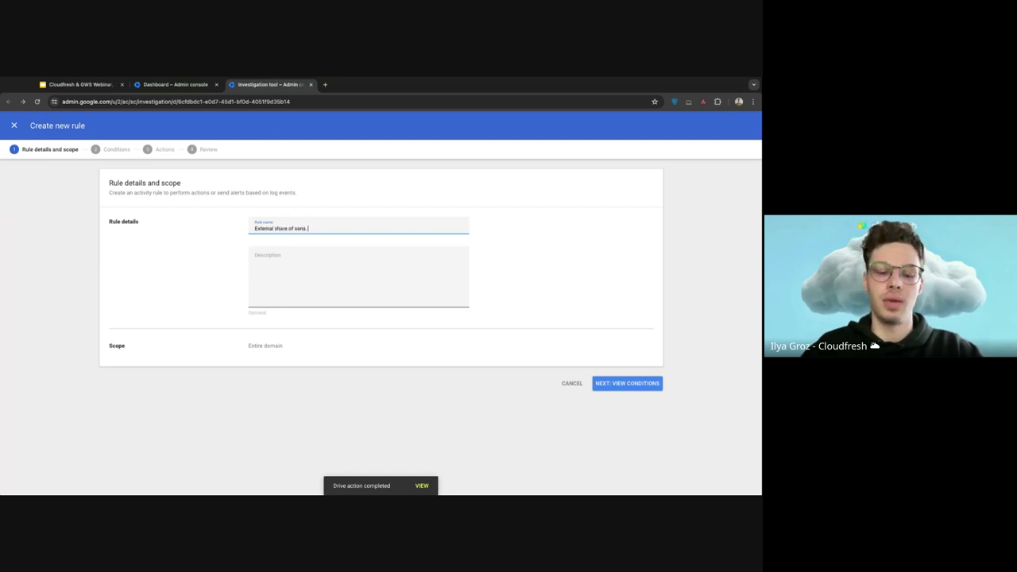
{"action": "type", "text": "information"}
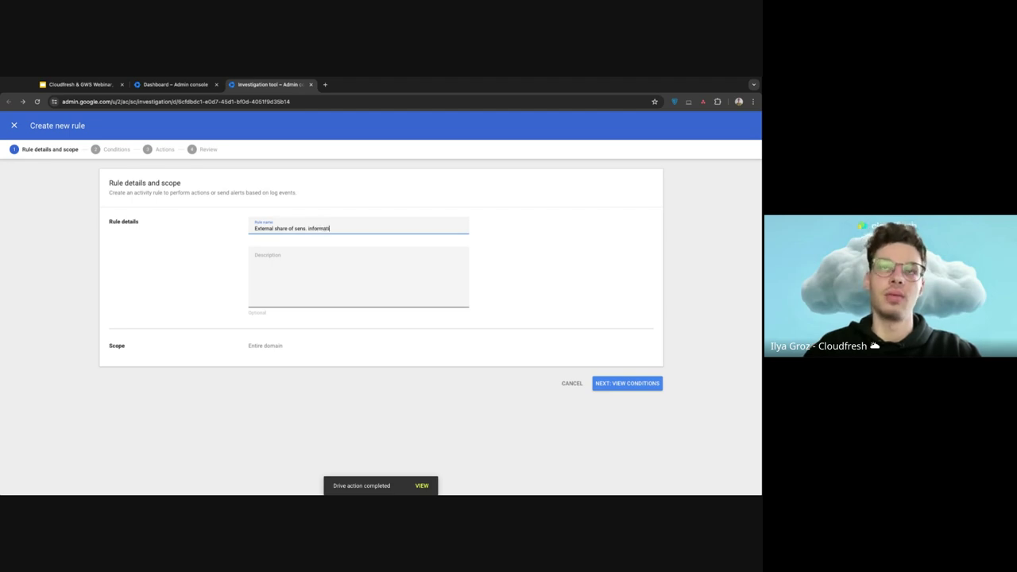
{"action": "left_click", "coordinate": [372, 277]}
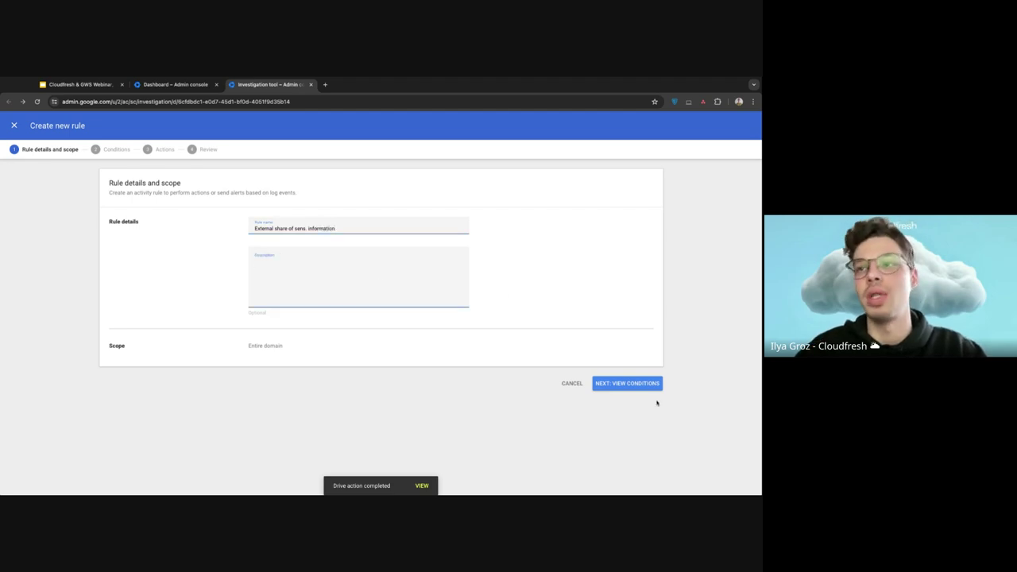
{"action": "left_click", "coordinate": [636, 384]}
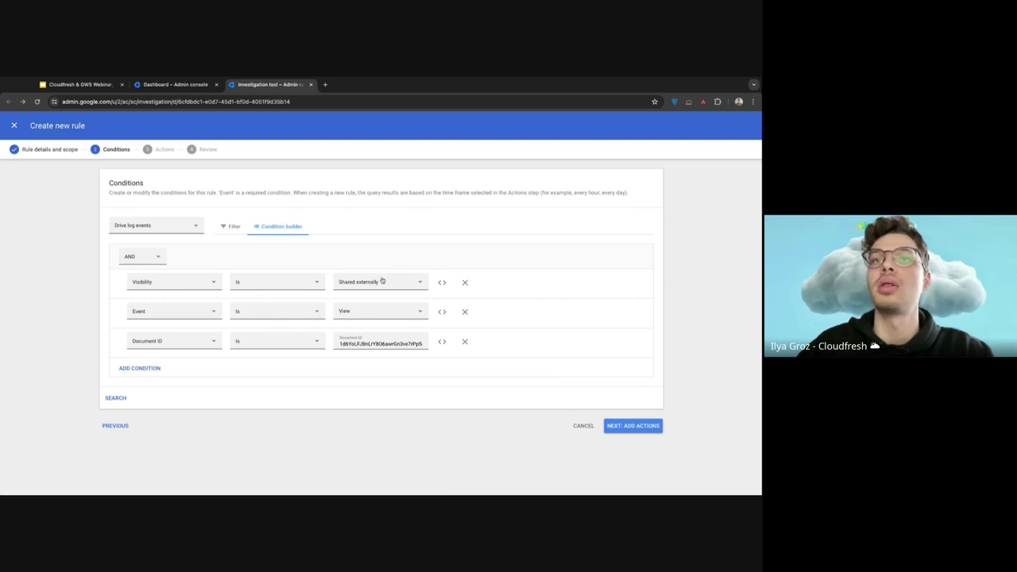
Step: Change the rule's Visibility condition to Visibility change is External and continue to the rule's actions
{"action": "left_click", "coordinate": [205, 286]}
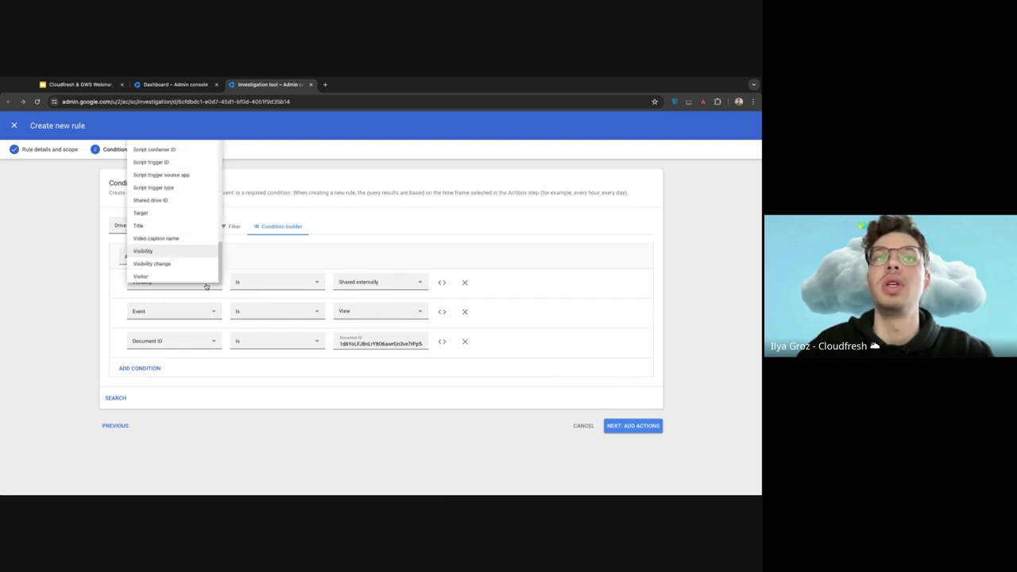
{"action": "left_click", "coordinate": [182, 263]}
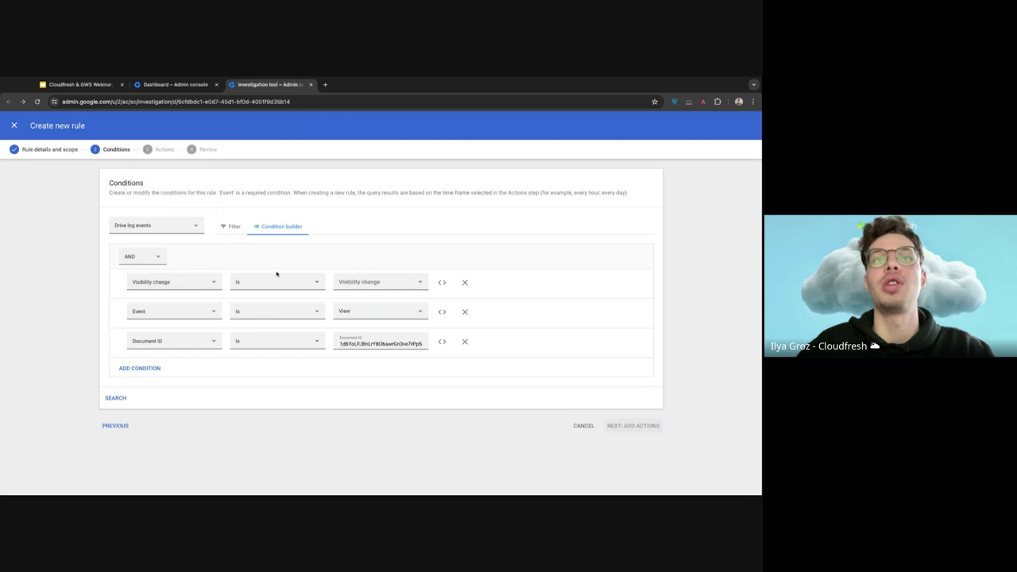
{"action": "left_click", "coordinate": [368, 278]}
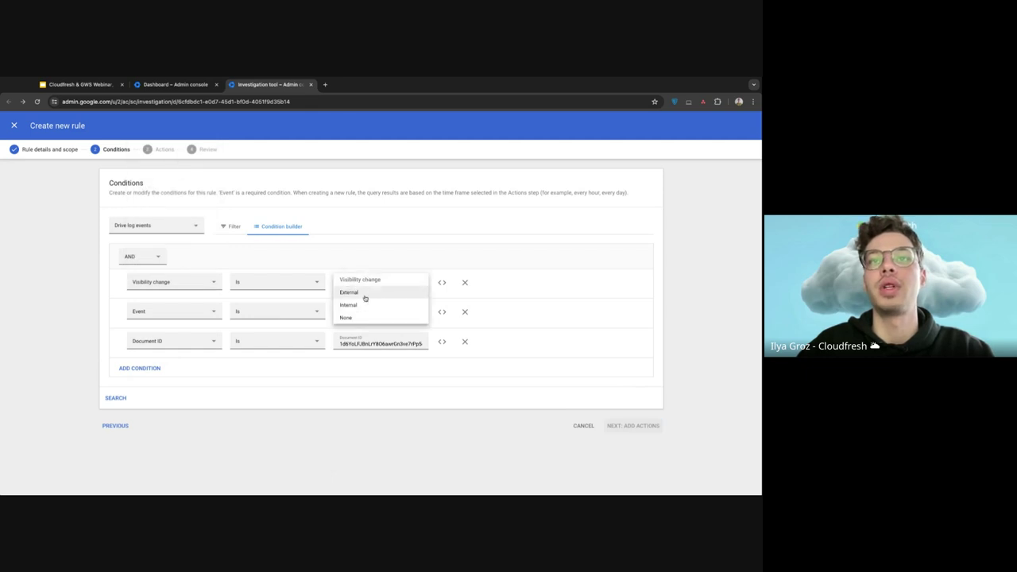
{"action": "left_click", "coordinate": [364, 293]}
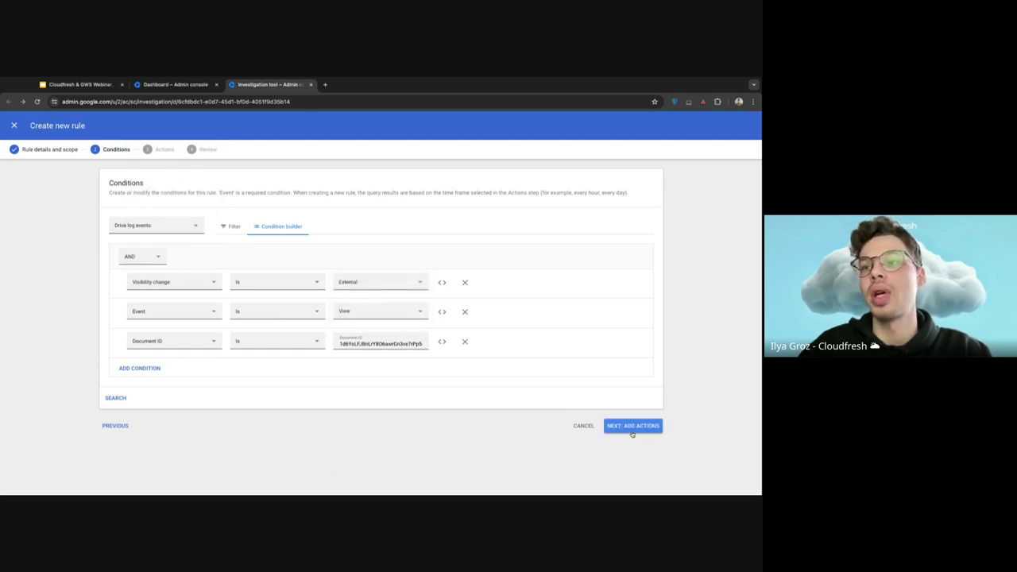
{"action": "left_click", "coordinate": [631, 428]}
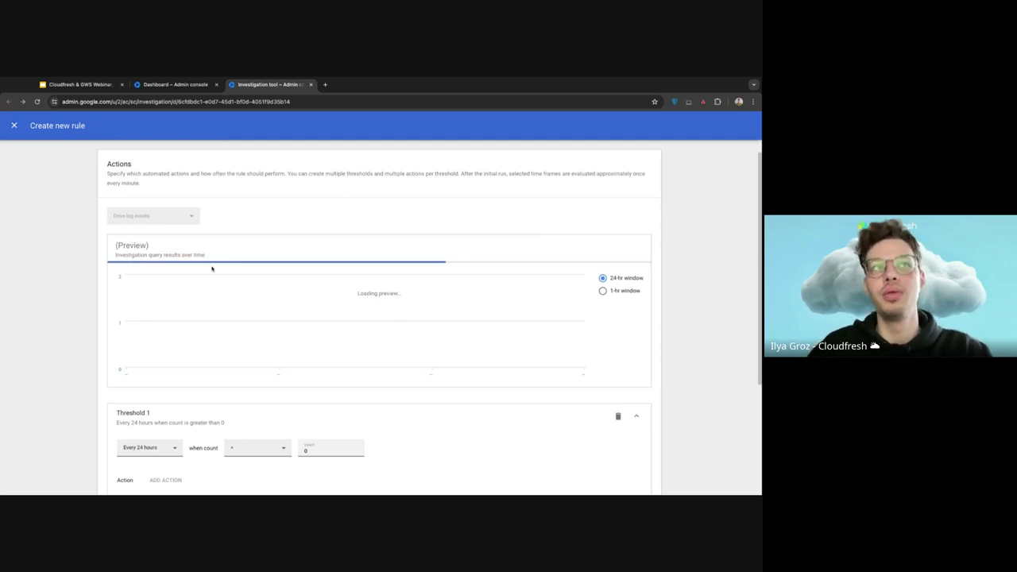
Step: Set Threshold 1 to trigger every 1 hour when the count is greater than 2
{"action": "scroll", "coordinate": [143, 302], "scroll_direction": "down", "scroll_amount": 5}
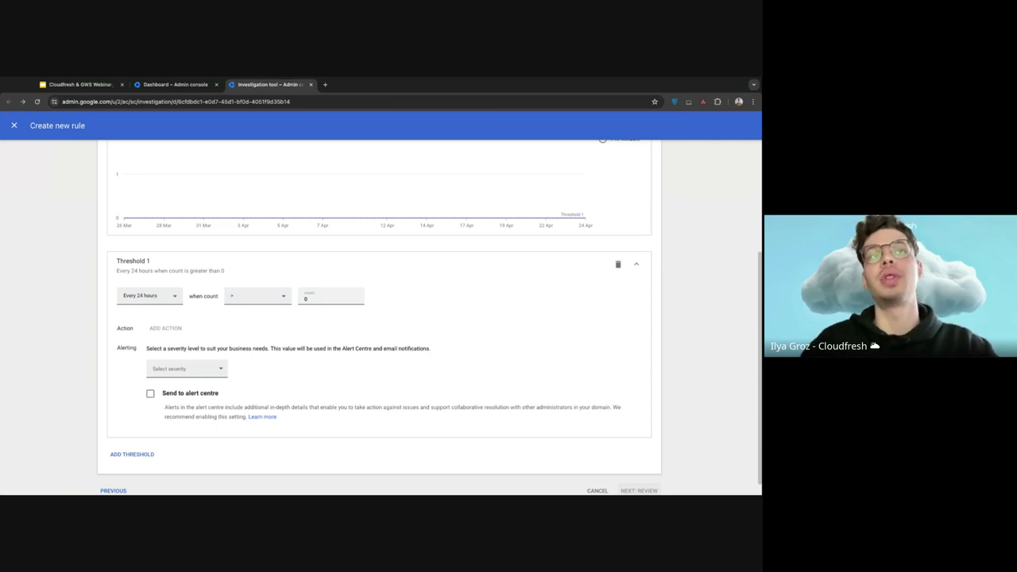
{"action": "left_click", "coordinate": [150, 296]}
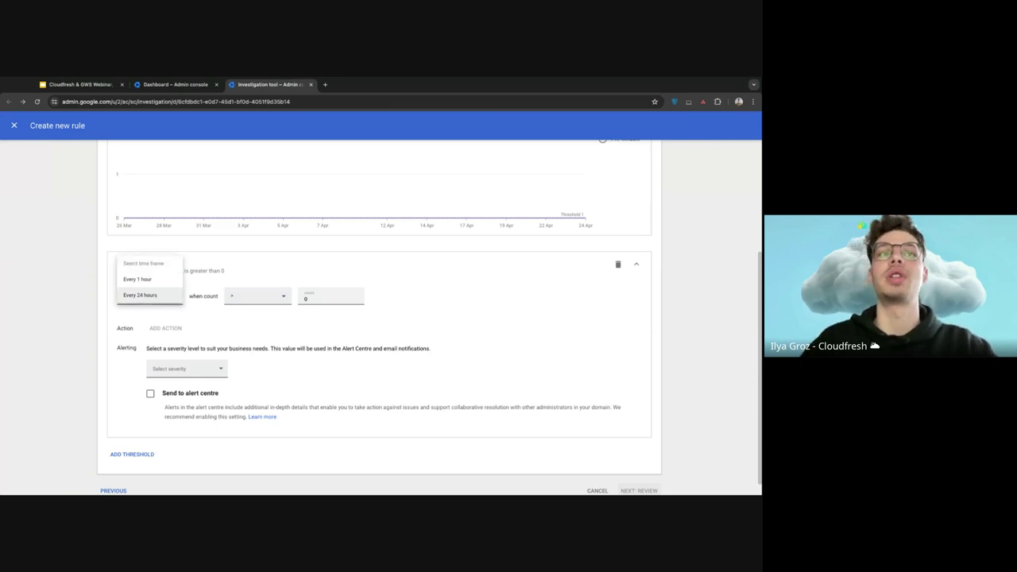
{"action": "left_click", "coordinate": [225, 316]}
{"action": "left_click", "coordinate": [163, 295]}
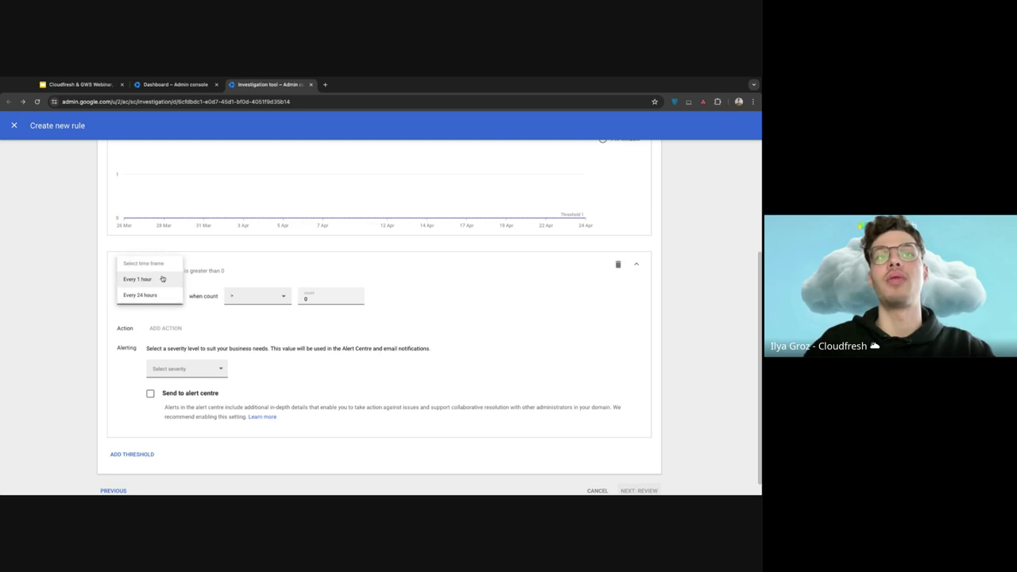
{"action": "left_click", "coordinate": [163, 278]}
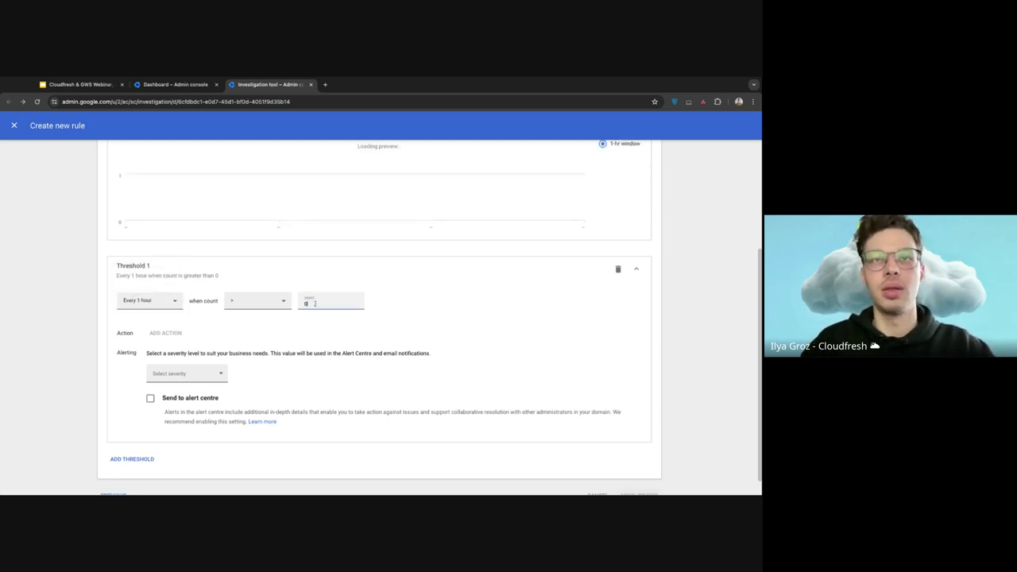
{"action": "type", "text": "2"}
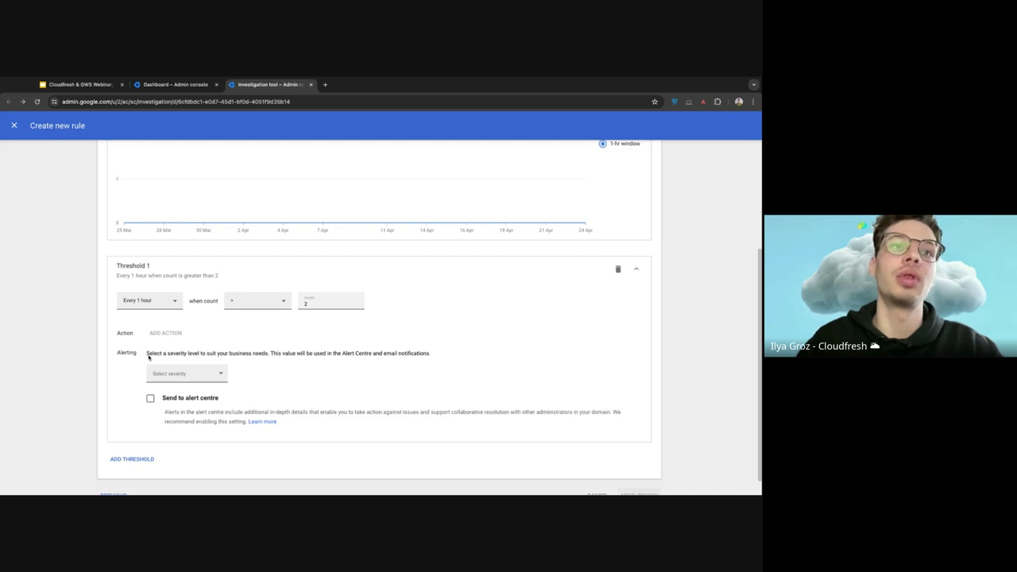
Step: Set the alert severity to High and send alerts to the alert centre, with email notifications to all super administrators
{"action": "left_click", "coordinate": [164, 375]}
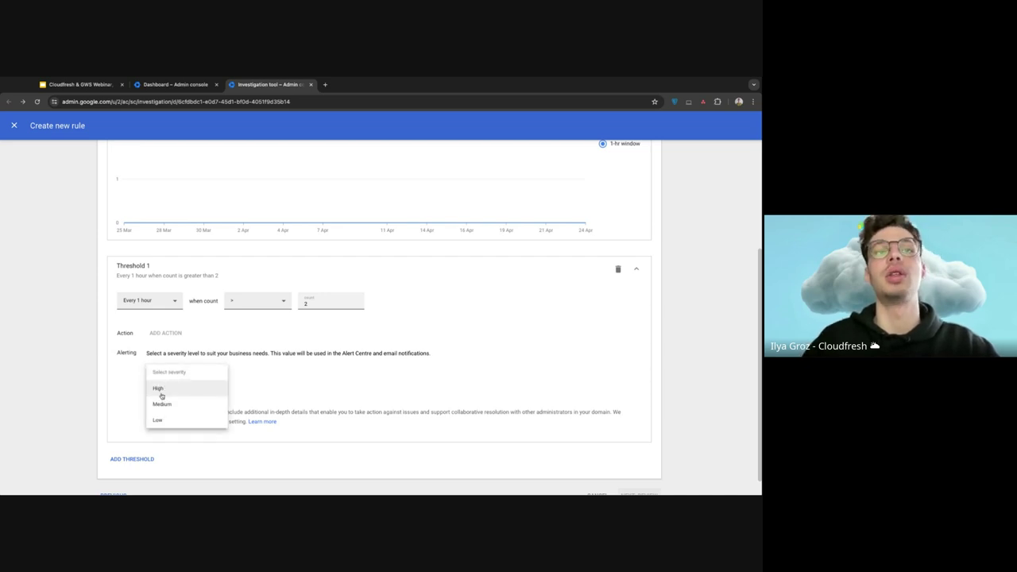
{"action": "left_click", "coordinate": [161, 391]}
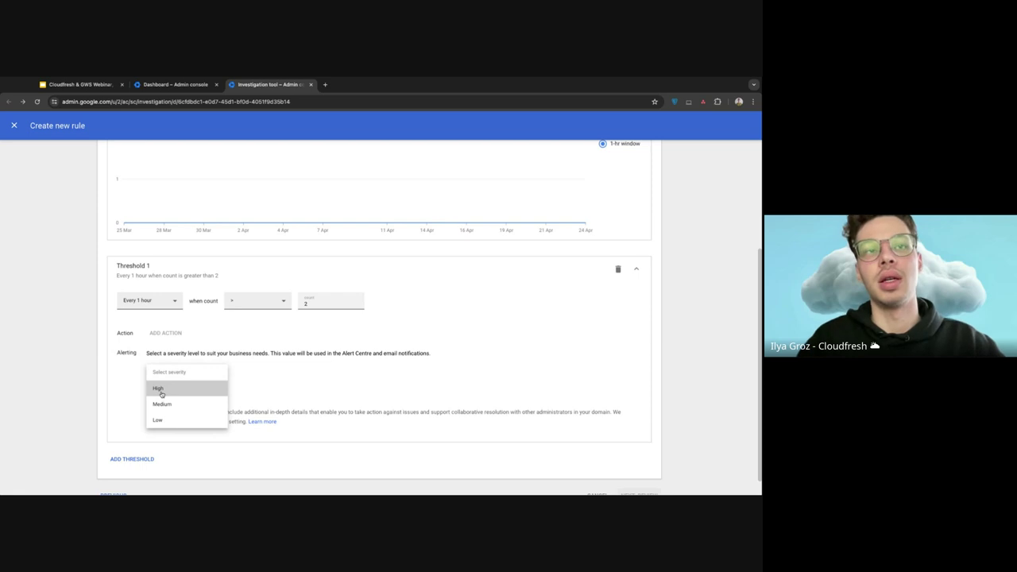
{"action": "left_click", "coordinate": [150, 398]}
{"action": "scroll", "coordinate": [149, 401], "scroll_direction": "down", "scroll_amount": 1}
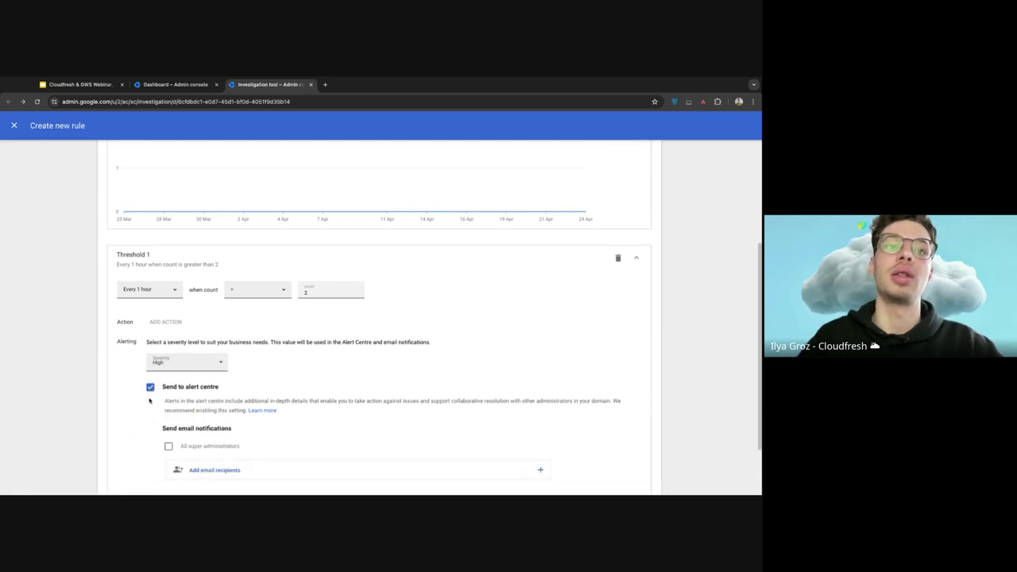
{"action": "scroll", "coordinate": [149, 401], "scroll_direction": "down", "scroll_amount": 1}
{"action": "left_click", "coordinate": [168, 370]}
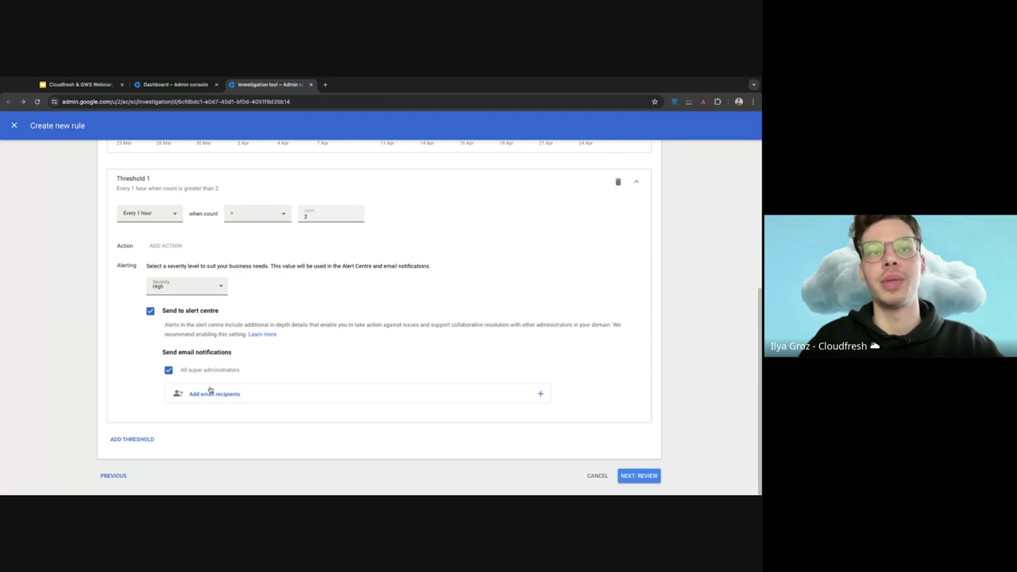
Step: Proceed to the rule review and create the rule with Active status
{"action": "left_click", "coordinate": [627, 475]}
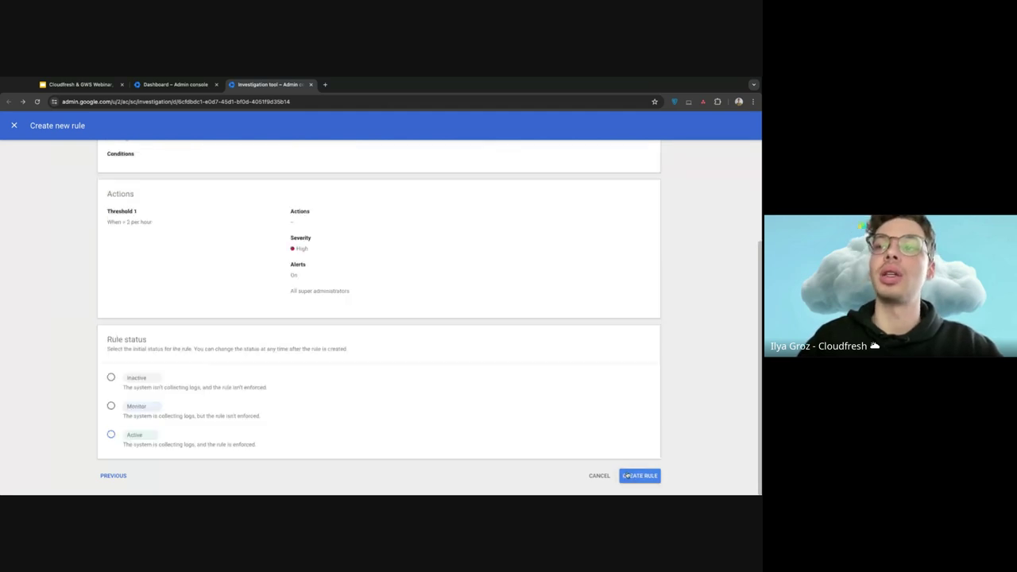
{"action": "scroll", "coordinate": [528, 326], "scroll_direction": "down", "scroll_amount": 10}
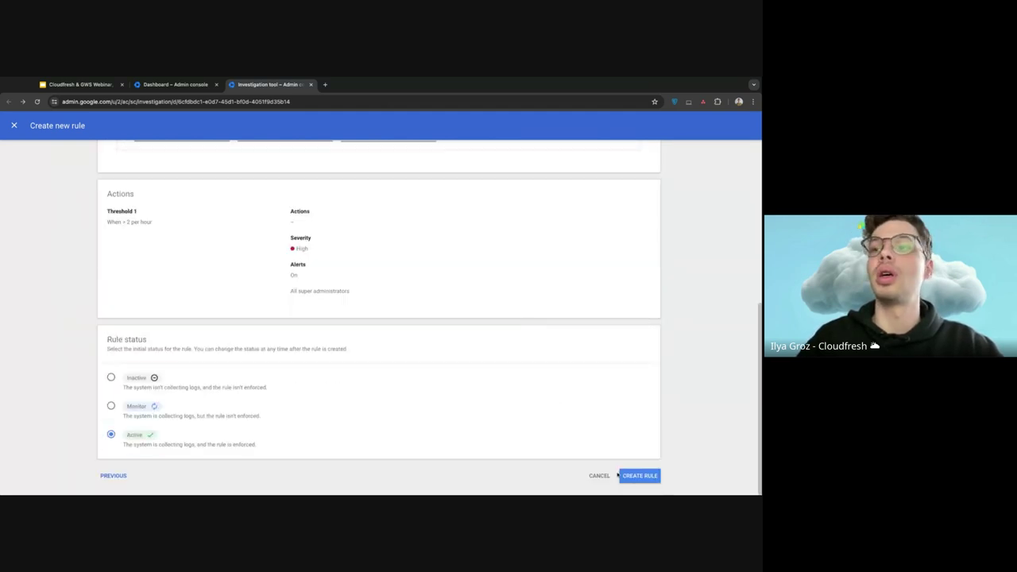
{"action": "left_click", "coordinate": [638, 476]}
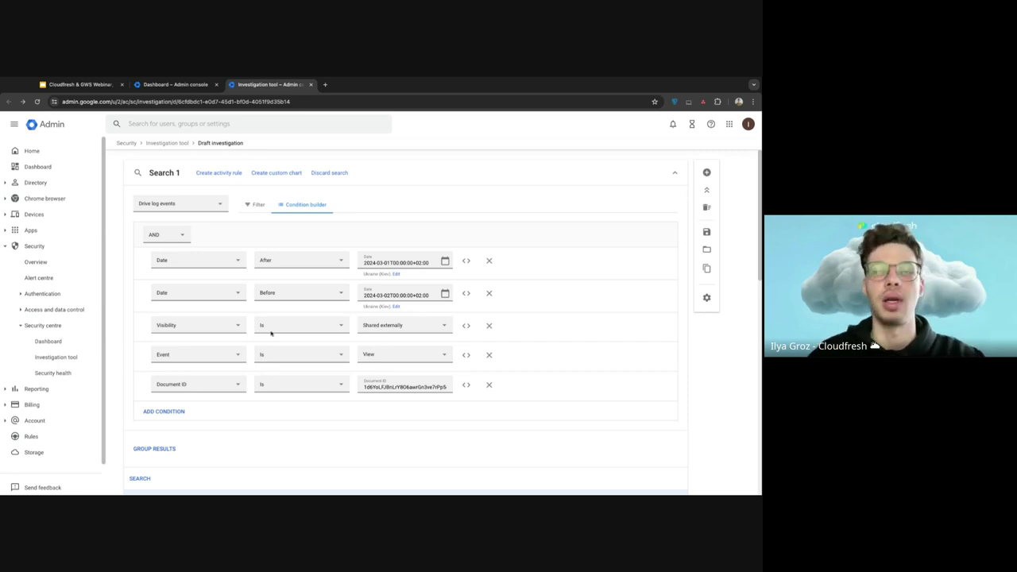
Step: Switch to the Cloudfresh & GWS Webinar presentation in Google Slides and start the slideshow from the investigation tool slide
{"action": "left_click", "coordinate": [101, 87]}
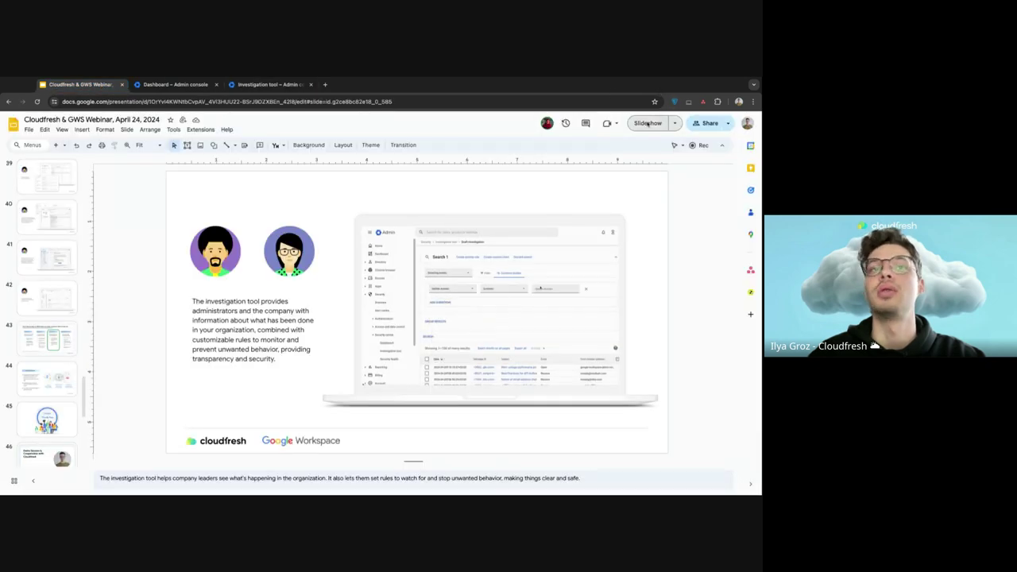
{"action": "left_click", "coordinate": [648, 120]}
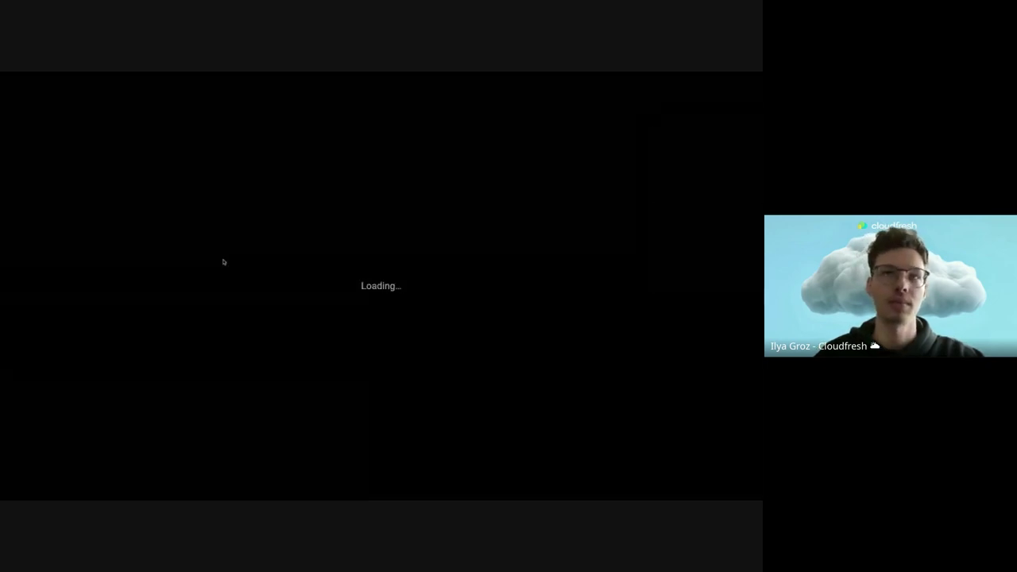